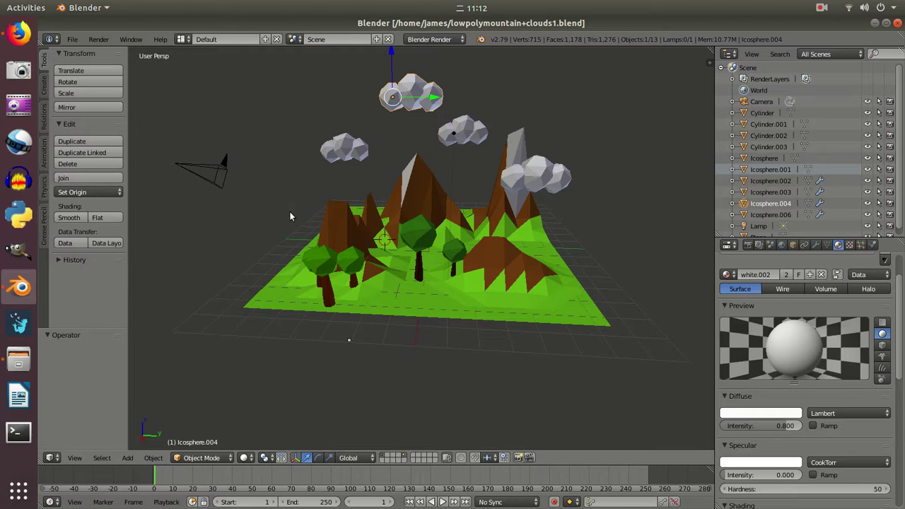
Render a test image, close it, then check top, side and camera views, ending side-on.
key(F12)
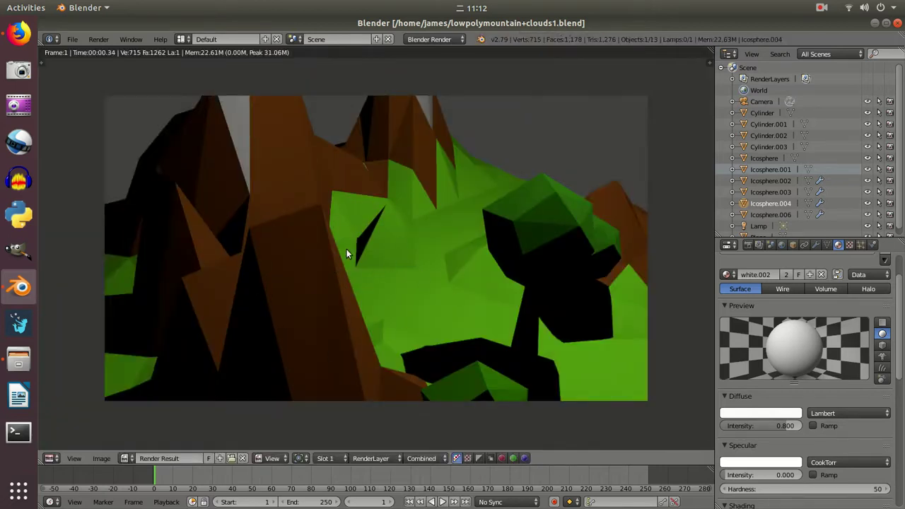
key(Escape)
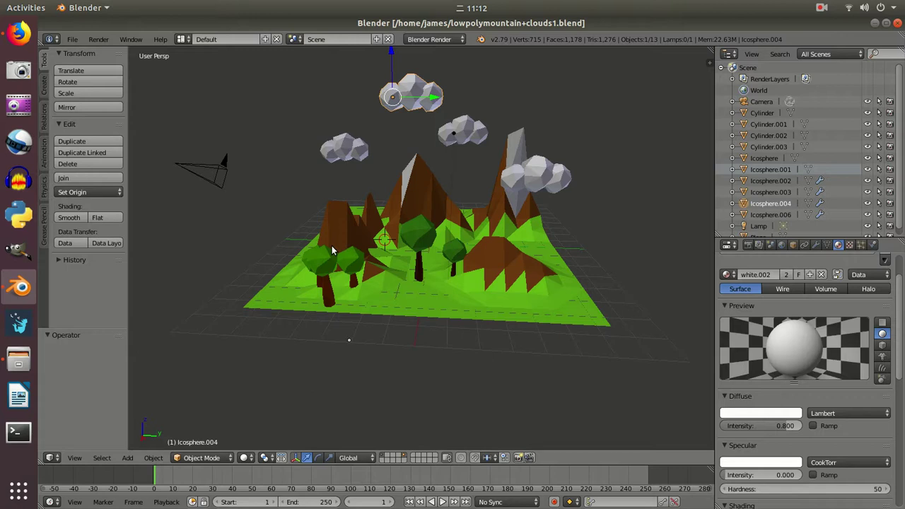
key(KP_7)
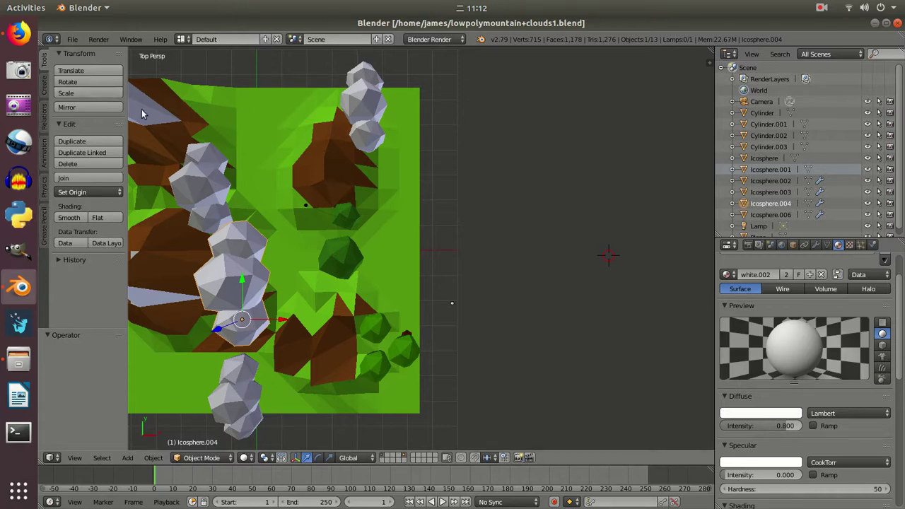
middle_drag(476, 262, 472, 261)
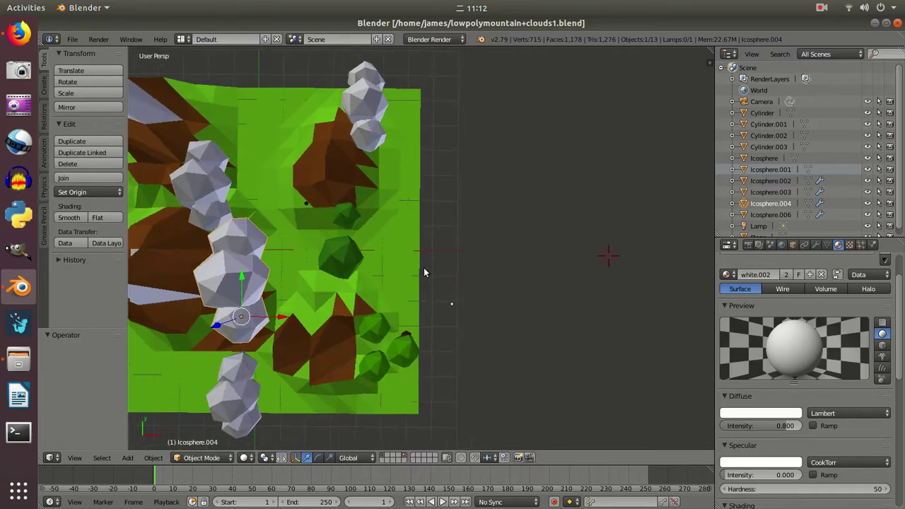
key(KP_3)
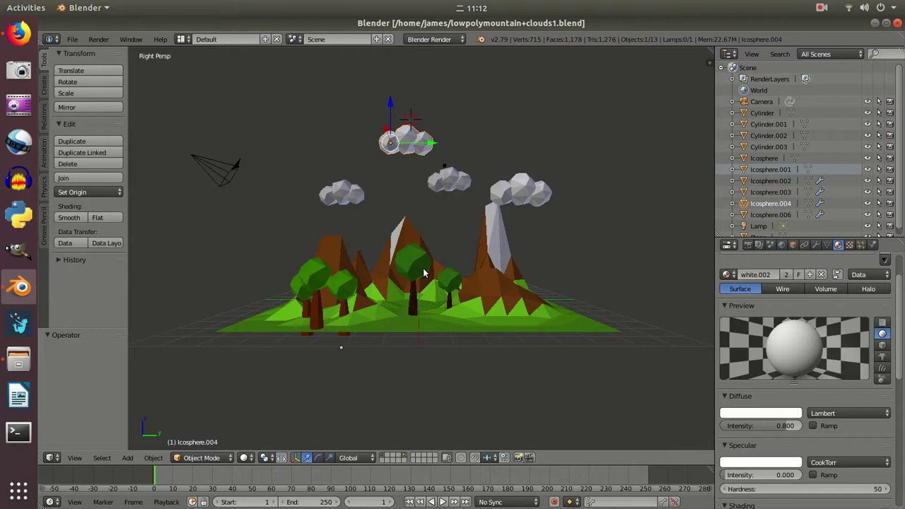
key(KP_0)
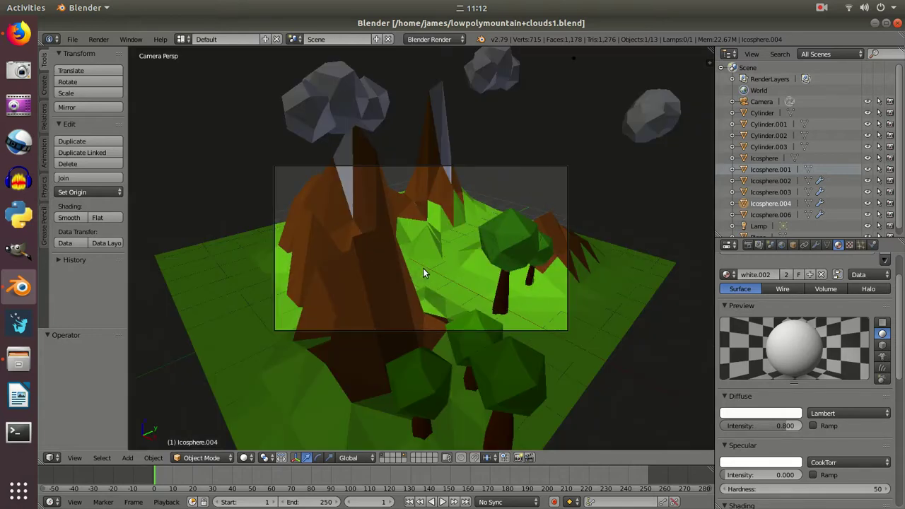
key(KP_3)
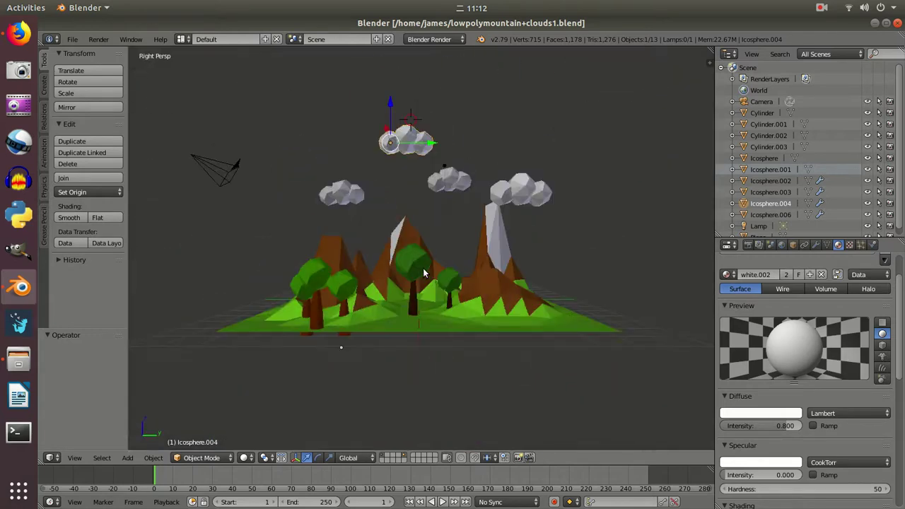
Select the camera and move it 6.124 along Y toward the clouds.
right_click(211, 166)
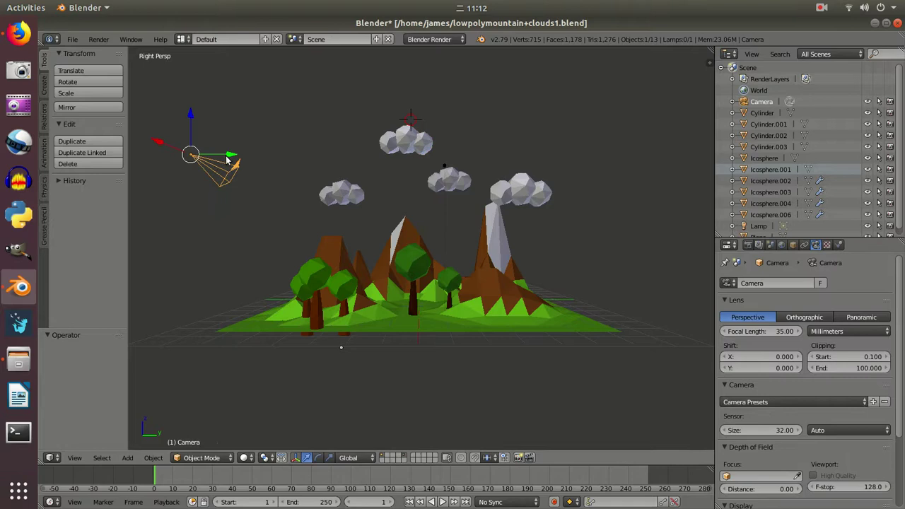
key(g)
key(y)
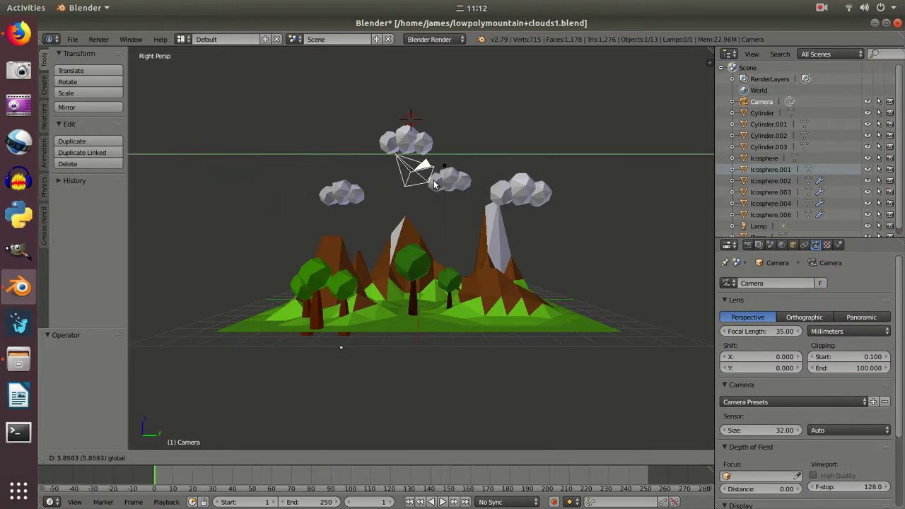
click(443, 178)
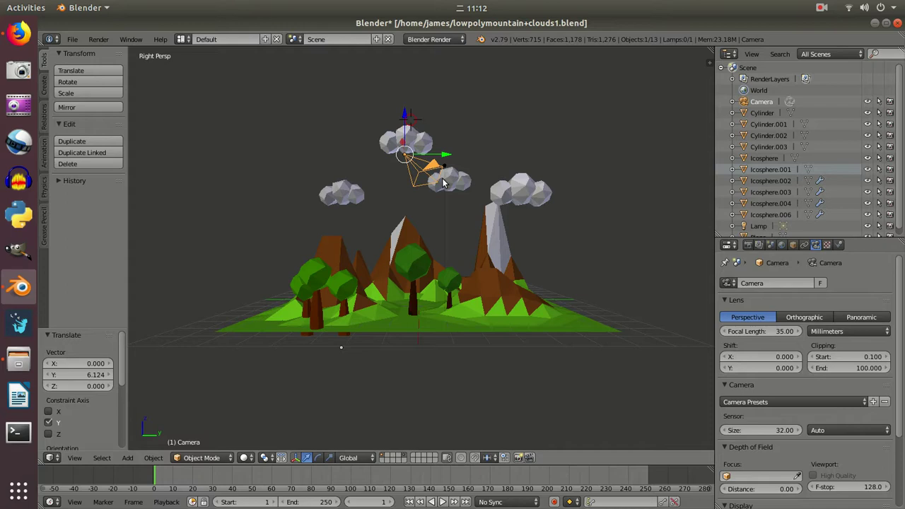
Rotate the camera 48.5° about global Z and check the shot through the camera.
key(r)
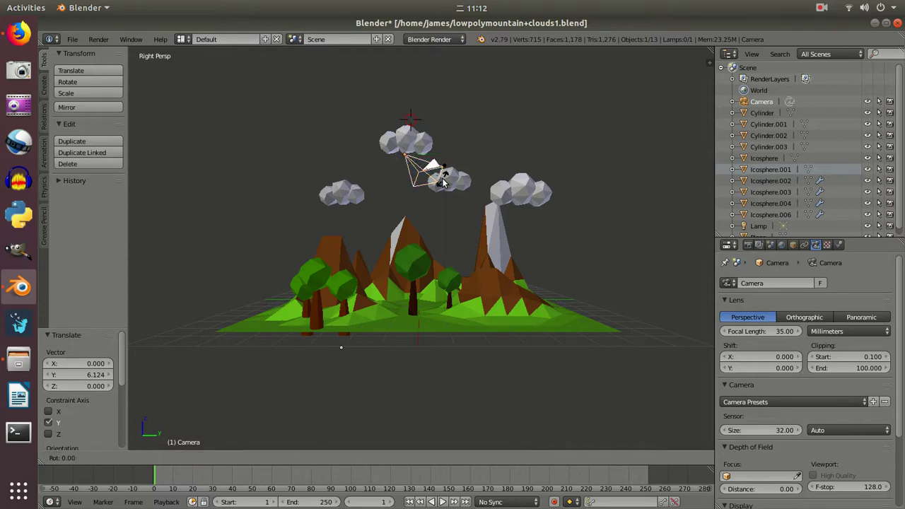
key(x)
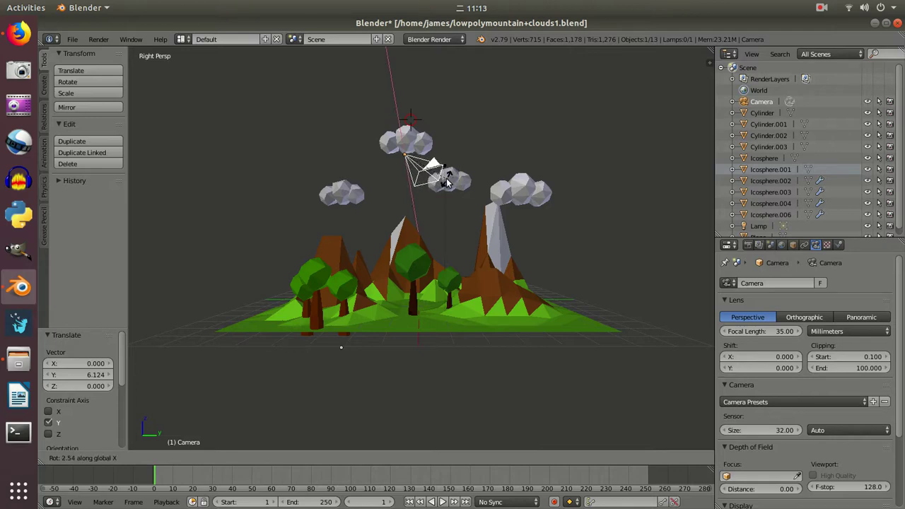
key(z)
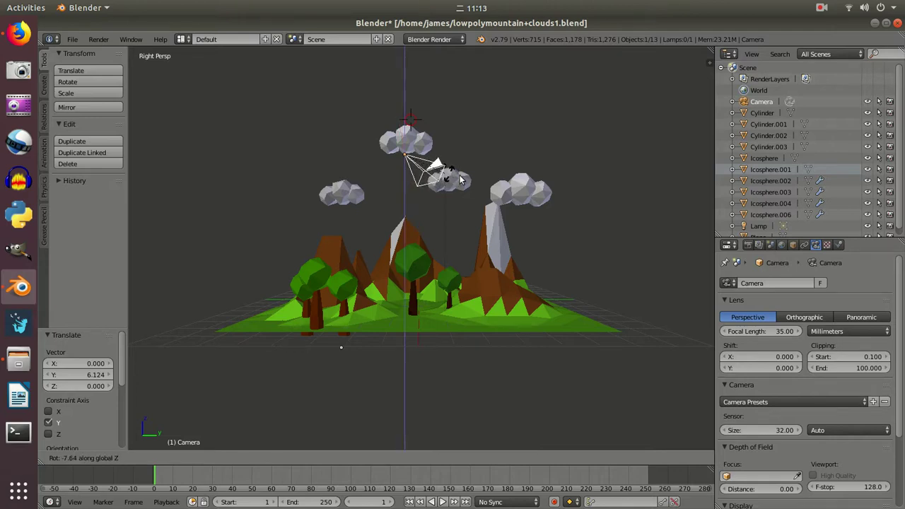
click(407, 177)
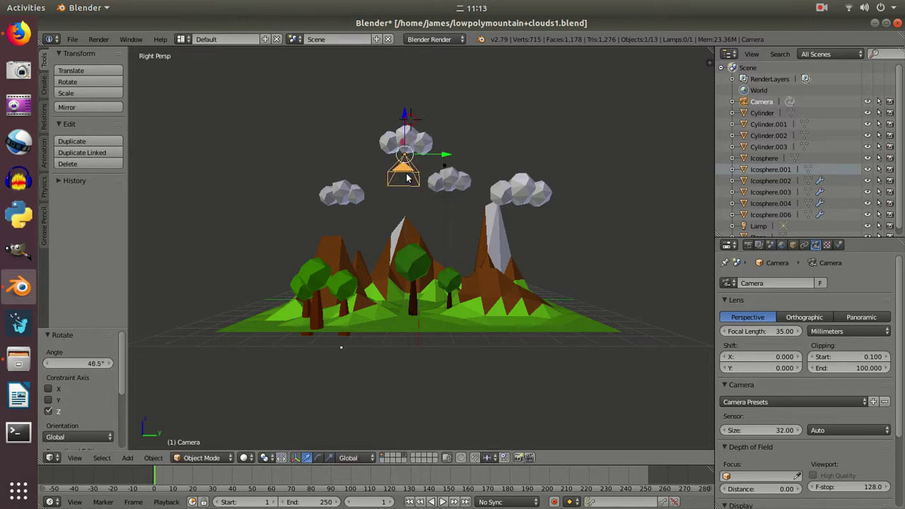
key(KP_0)
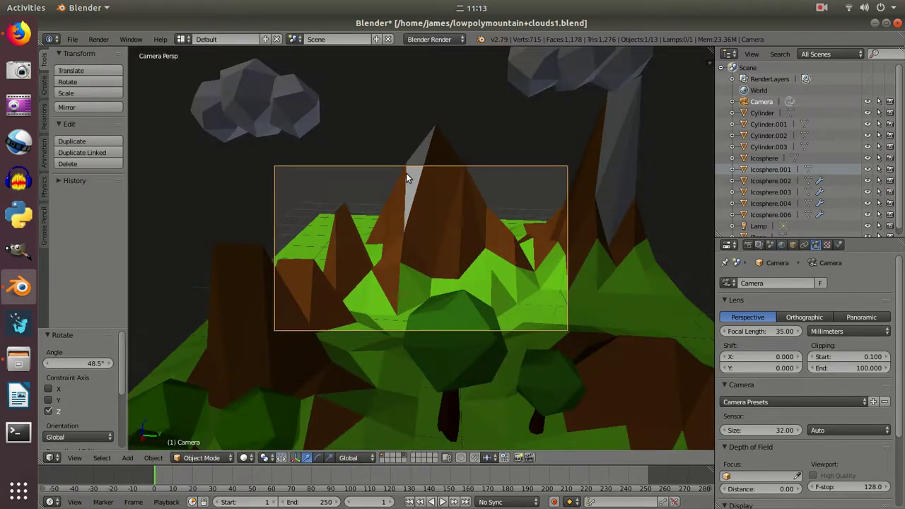
key(KP_0)
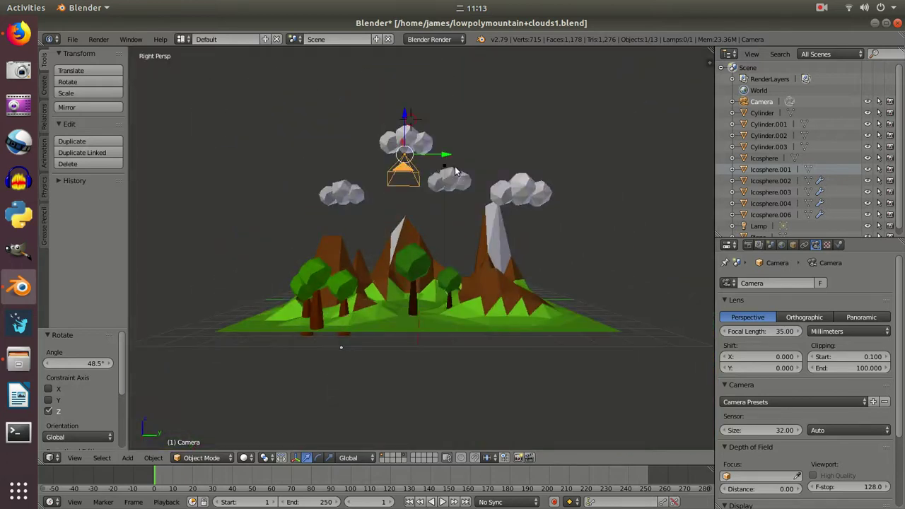
middle_drag(592, 140, 439, 167)
Shift the camera along X, then turn it 3.32°, checking the framing each time.
key(g)
key(x)
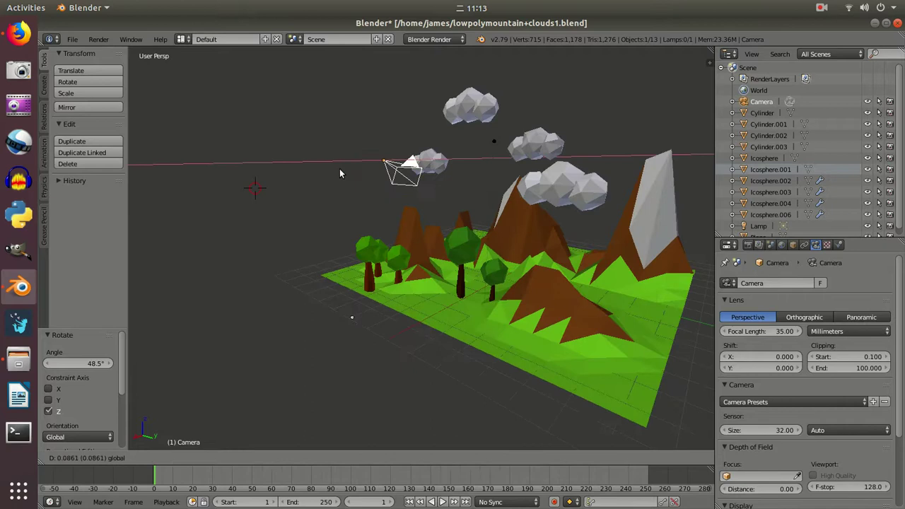
click(137, 218)
key(KP_0)
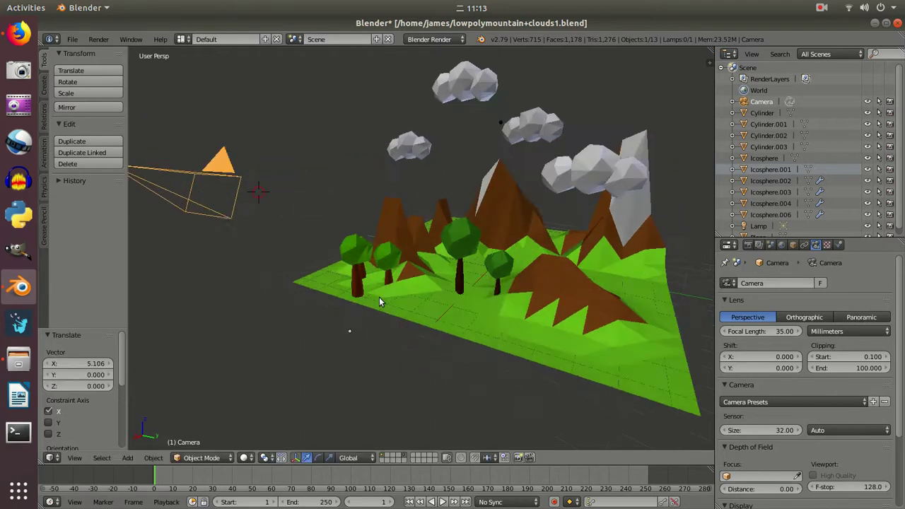
key(KP_0)
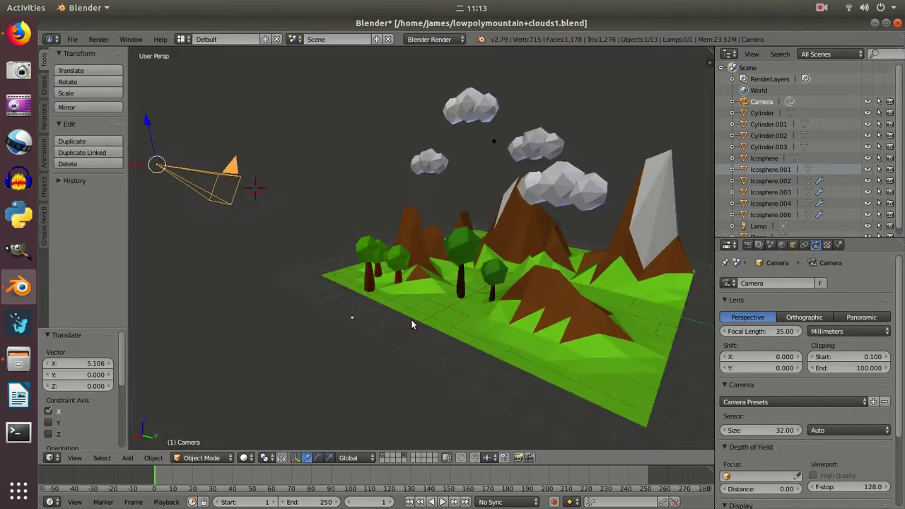
middle_drag(414, 327, 476, 340)
key(r)
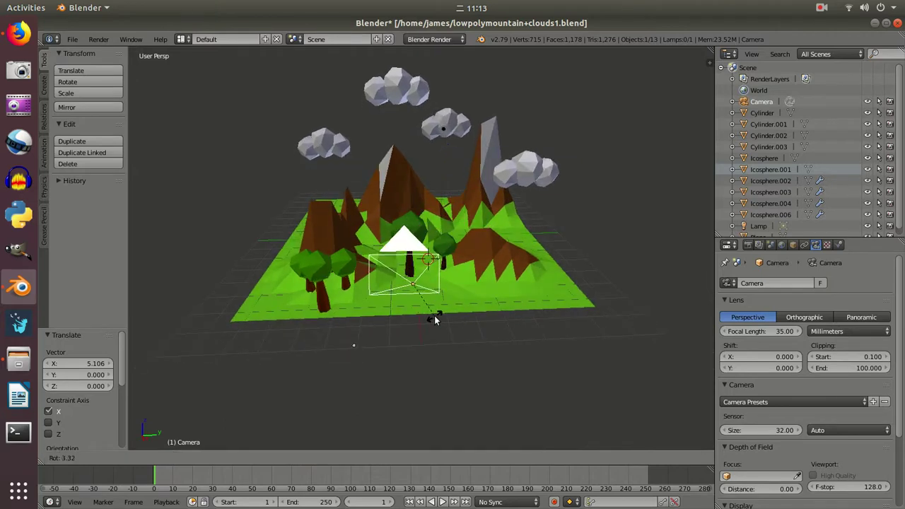
click(435, 320)
key(KP_0)
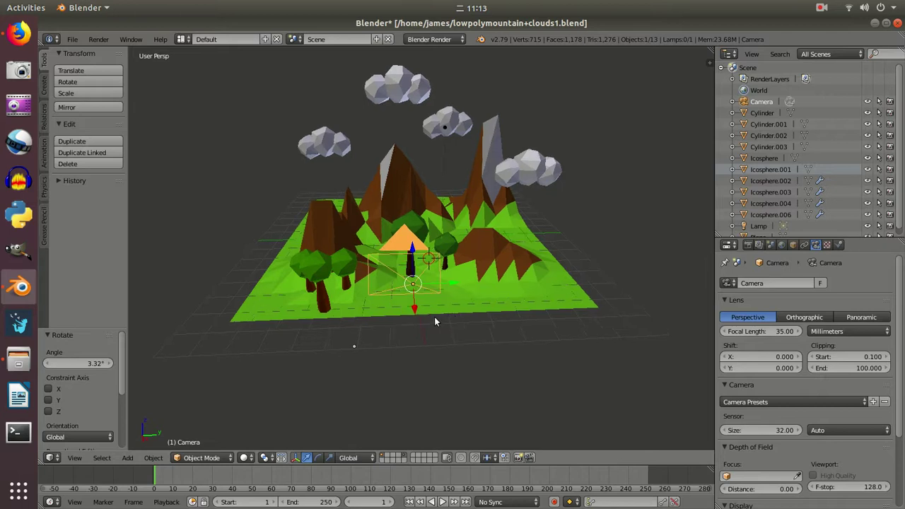
key(KP_0)
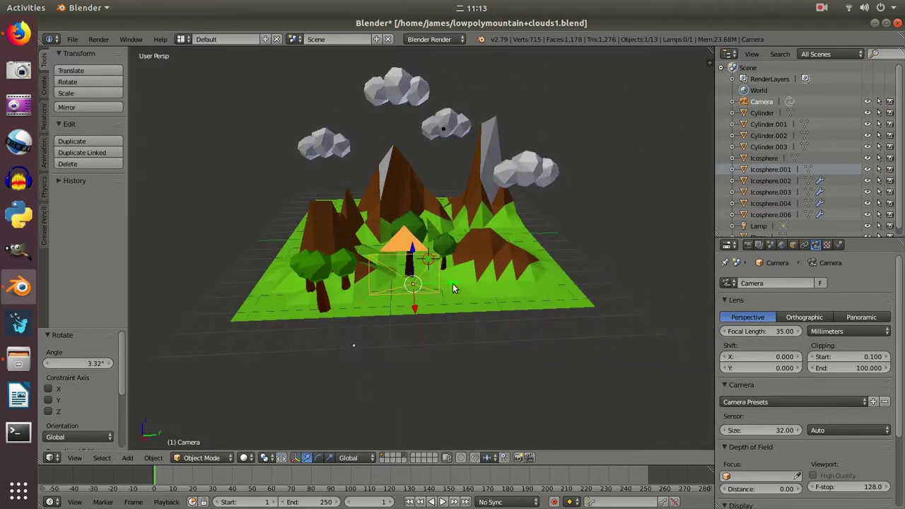
Nudge the camera along Y, then pull it back along X and recheck framing.
key(g)
key(y)
click(504, 333)
key(KP_4)
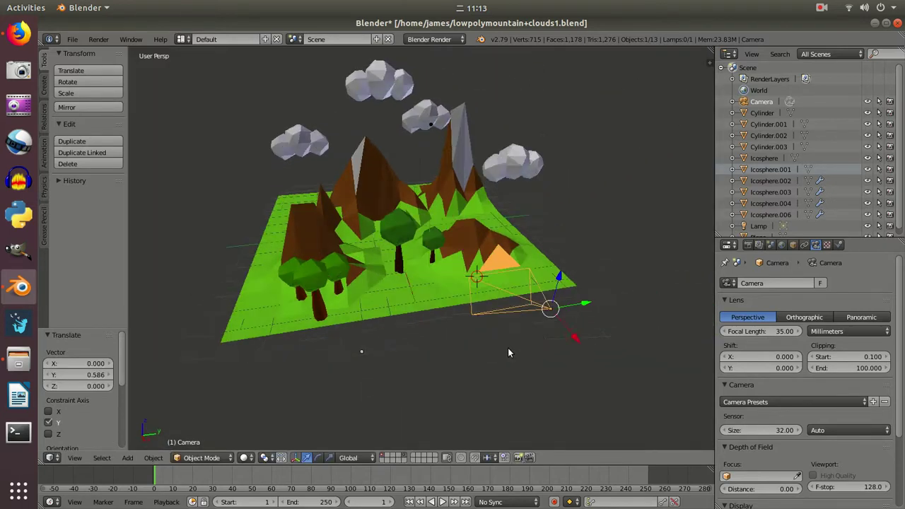
key(KP_4)
key(KP_4)
key(KP_4)
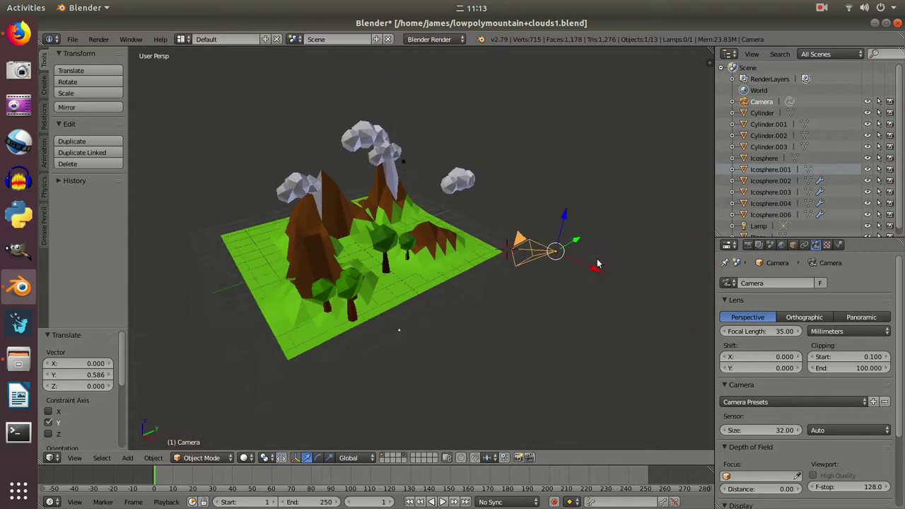
key(g)
key(x)
click(130, 350)
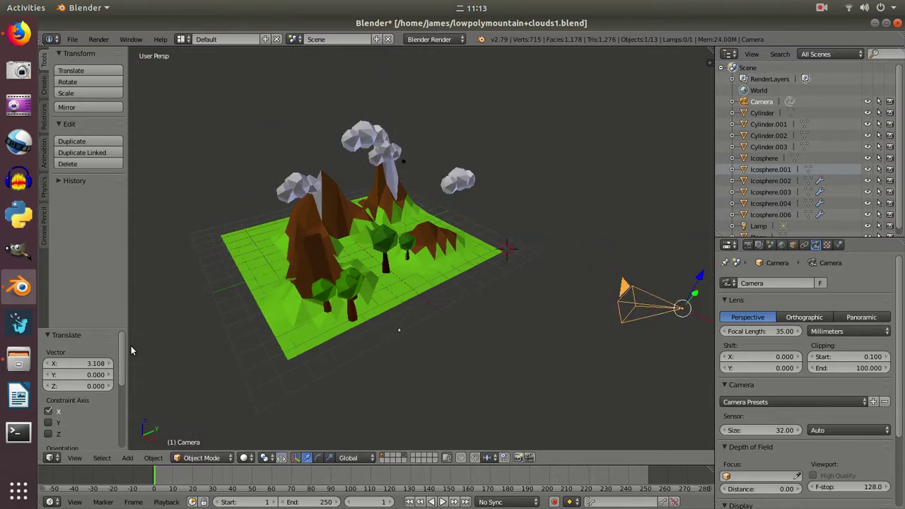
key(KP_0)
key(KP_0)
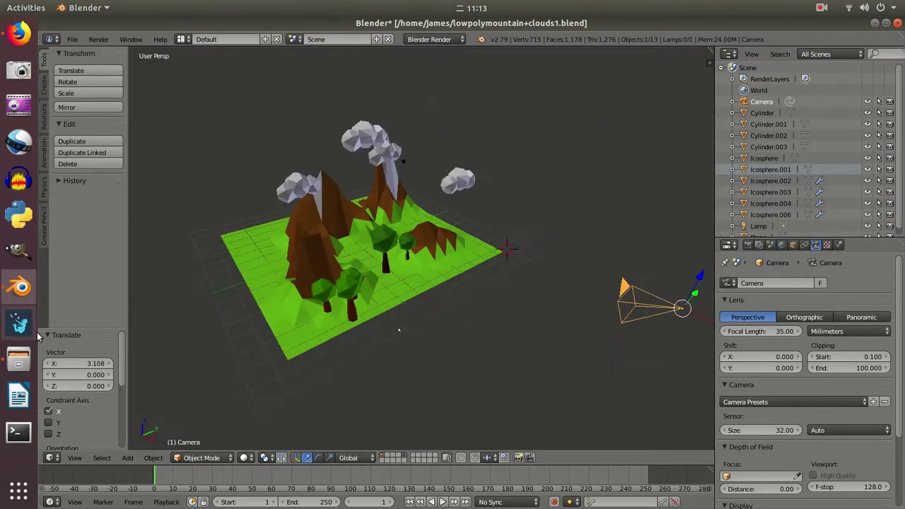
Adjust the camera along X and raise it 3.972 along Z so the island fits.
key(g)
key(x)
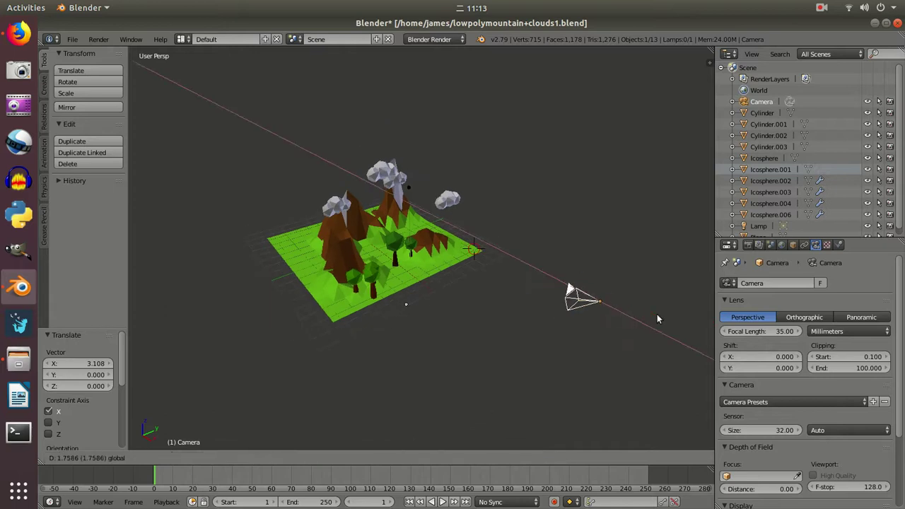
click(625, 310)
key(g)
key(z)
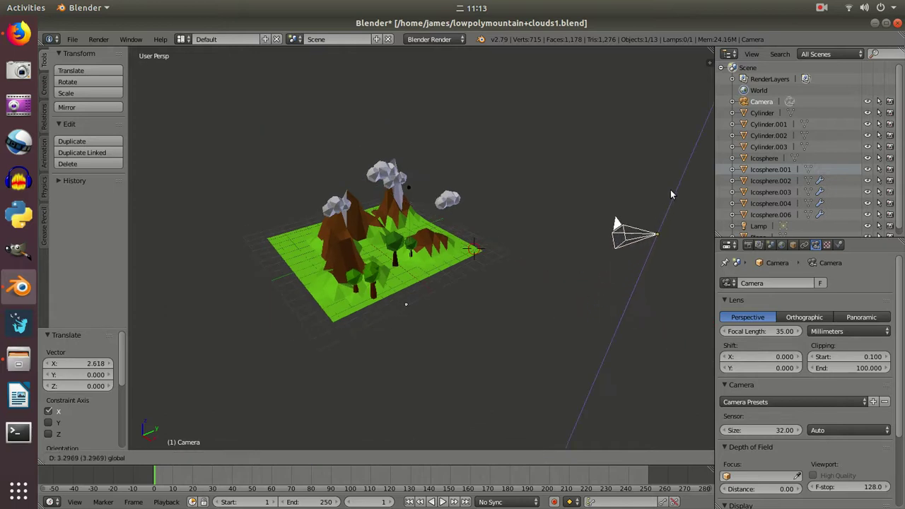
click(665, 183)
key(KP_0)
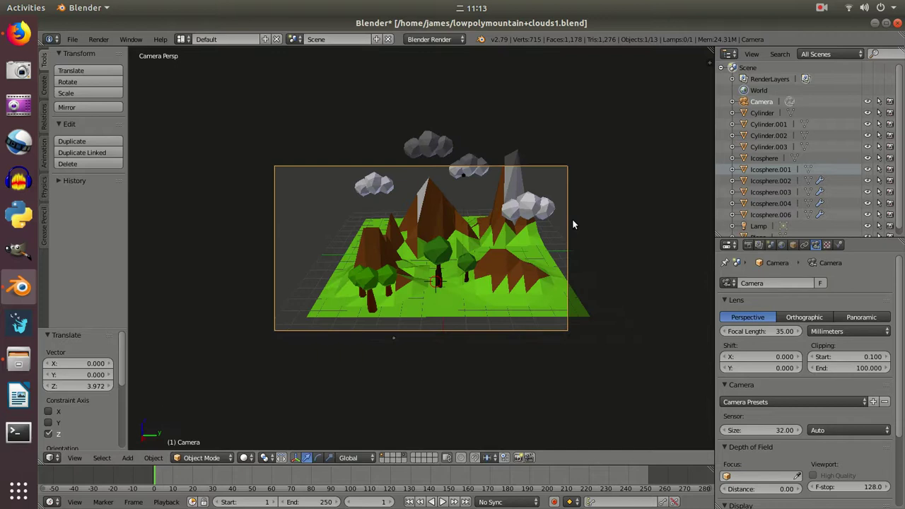
Shift the camera slightly along Y and check the framing through the camera.
key(KP_0)
middle_drag(569, 291, 506, 278)
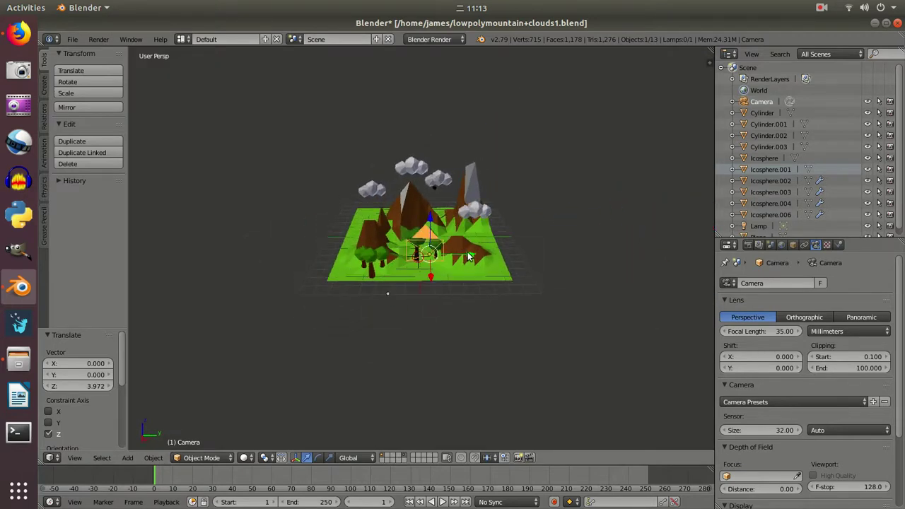
key(g)
key(y)
click(484, 261)
key(KP_0)
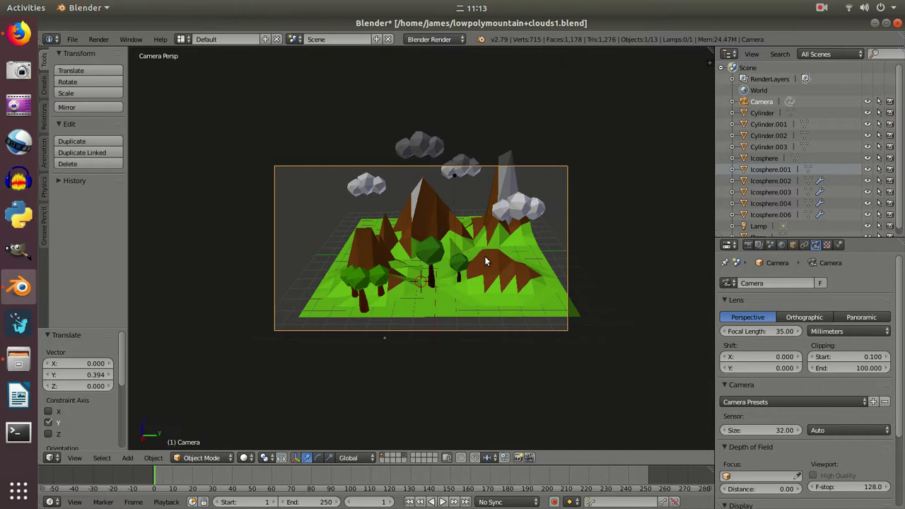
key(KP_0)
Cancel a Y move, then shift the camera sideways along X and recheck framing.
key(g)
key(y)
key(Escape)
key(KP_0)
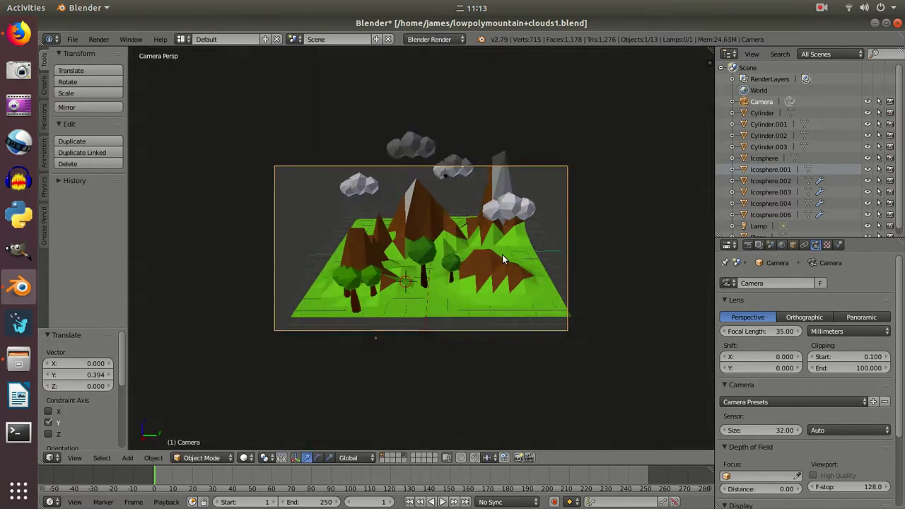
key(KP_0)
middle_drag(526, 257, 541, 275)
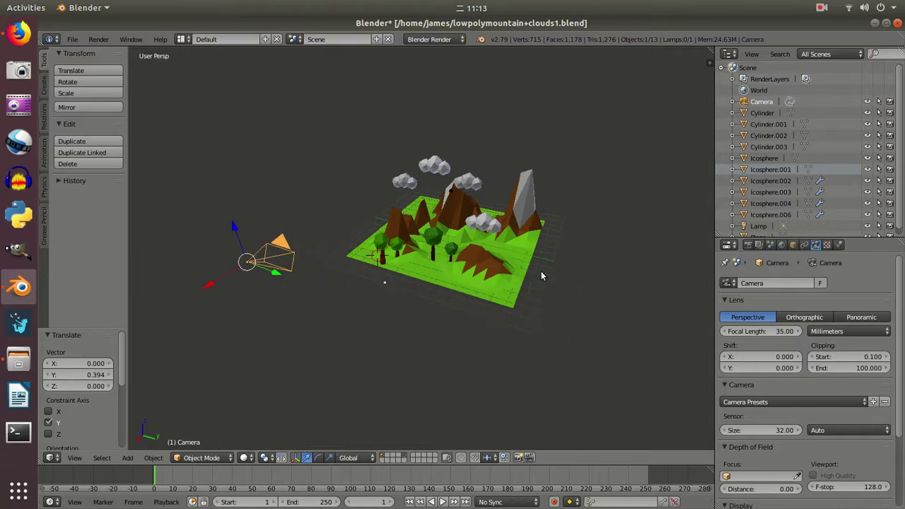
key(g)
key(x)
click(247, 270)
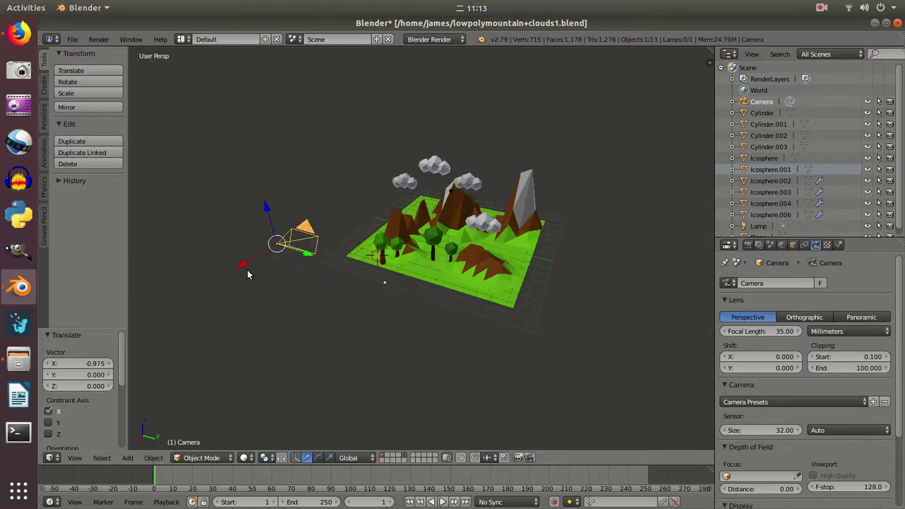
key(KP_0)
Nudge the camera along Y and X again, ending 0.619 along Y and -0.984 along X.
key(KP_0)
key(g)
key(y)
click(326, 262)
key(KP_0)
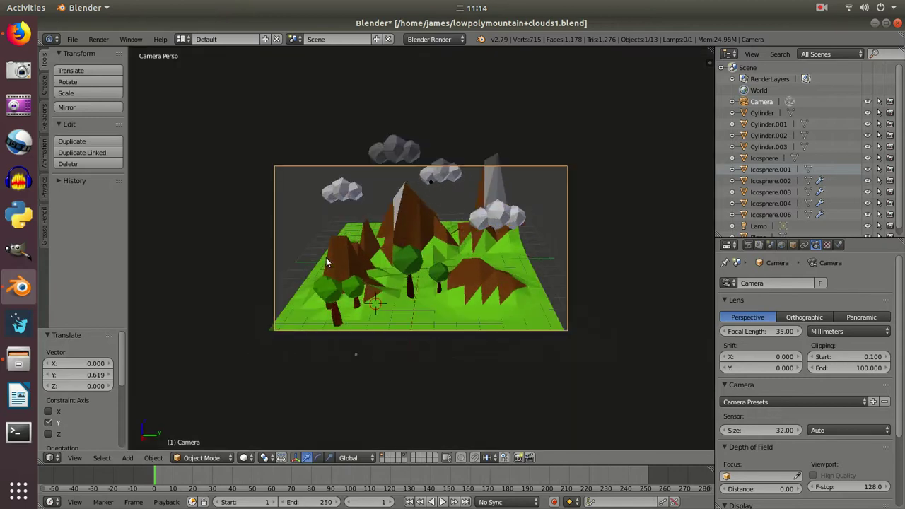
key(KP_0)
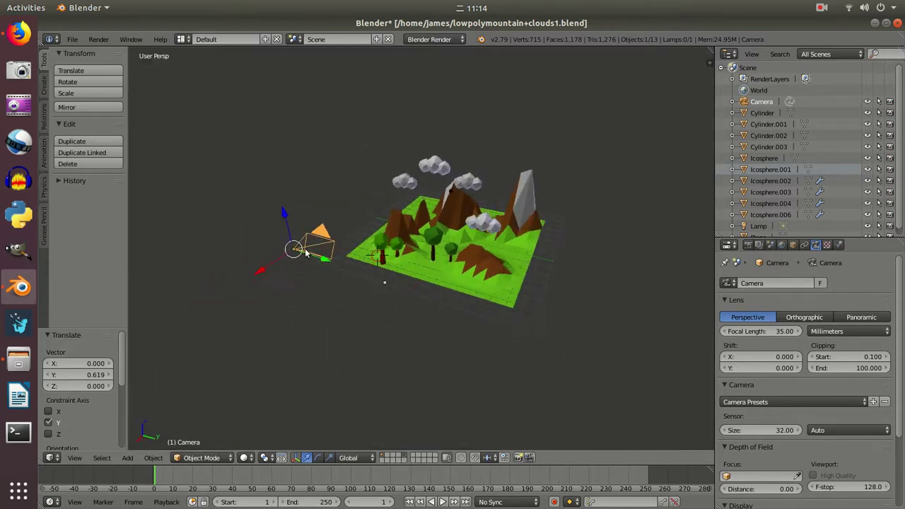
key(g)
key(x)
click(282, 257)
key(KP_0)
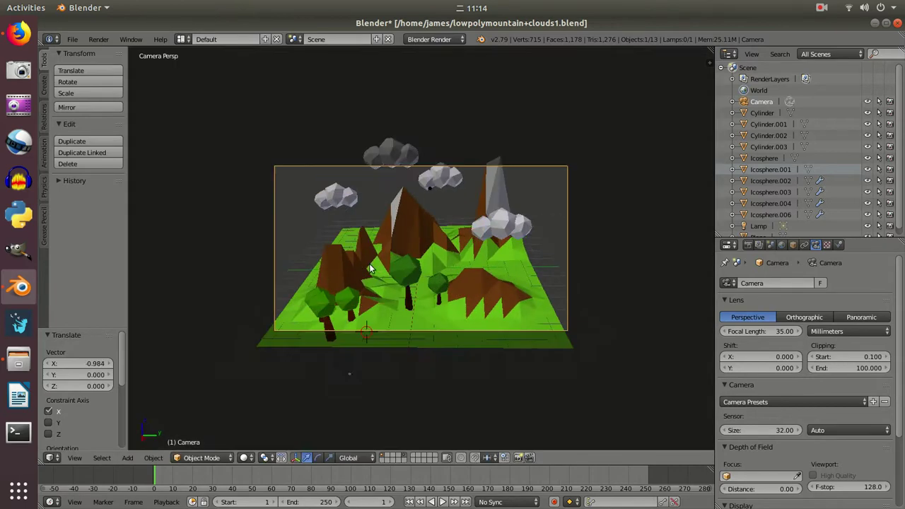
key(KP_0)
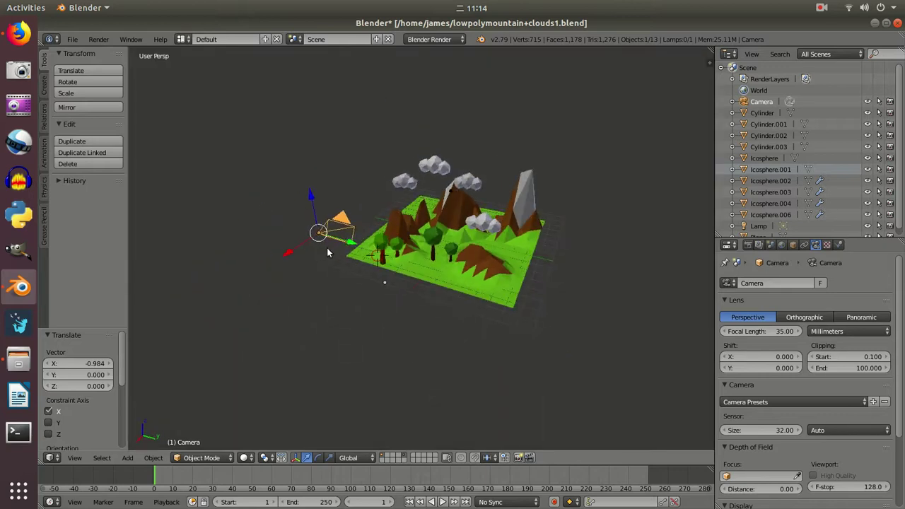
Lower the camera 1.868 along Z in two moves, checking the framing in between.
key(g)
key(z)
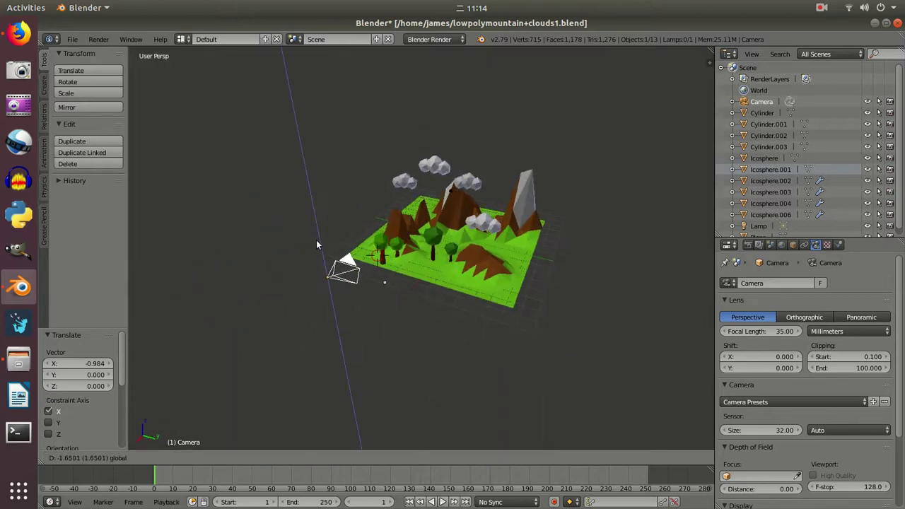
click(415, 335)
key(KP_0)
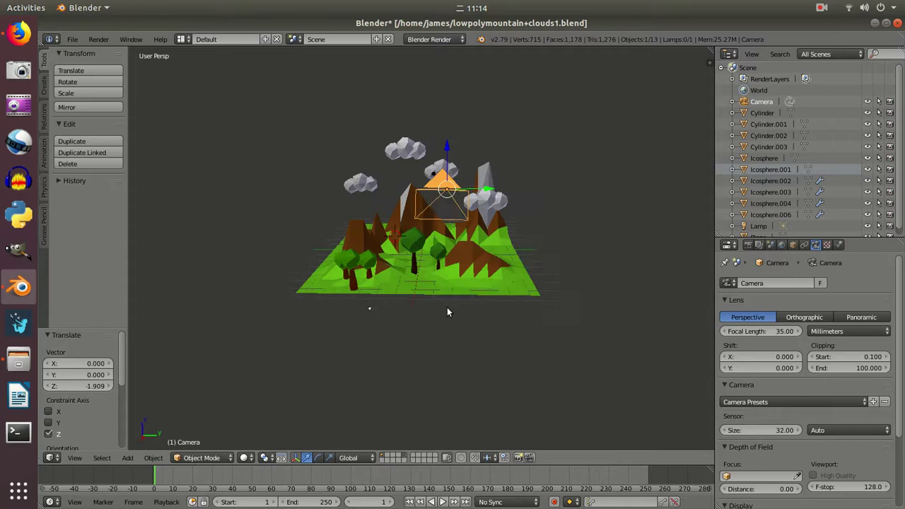
key(KP_0)
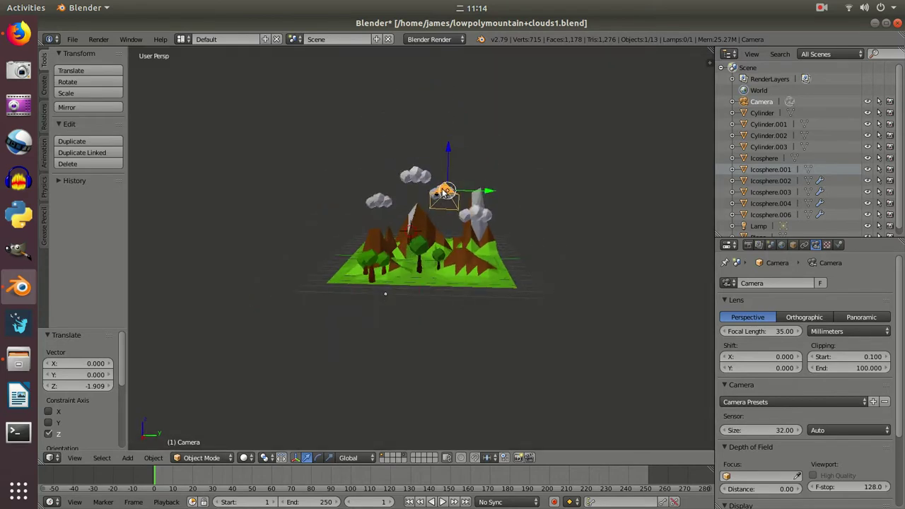
key(g)
key(z)
click(439, 207)
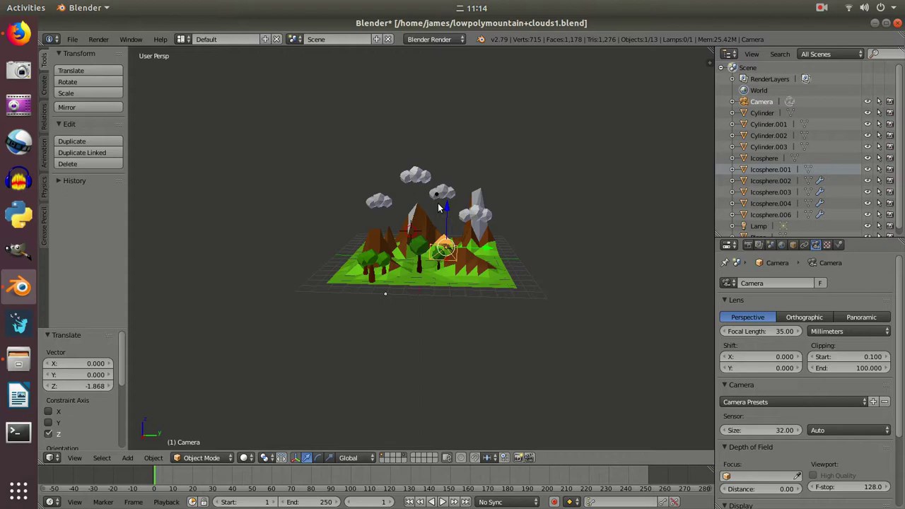
Tilt the camera 15.1° about global Y and check the framing through the camera.
key(r)
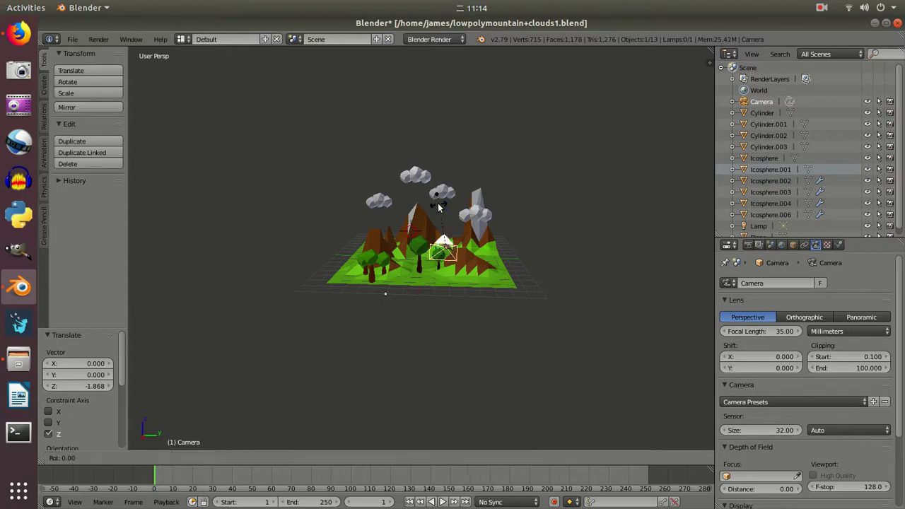
key(y)
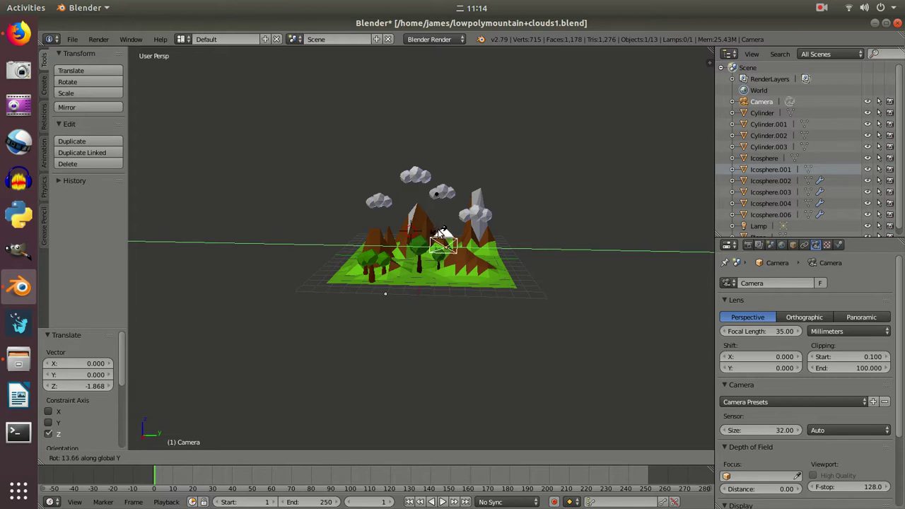
click(508, 267)
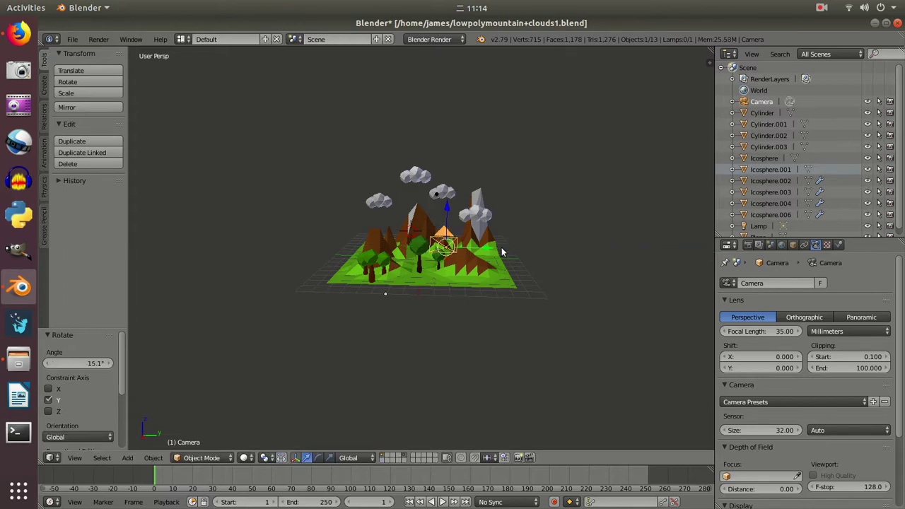
key(KP_0)
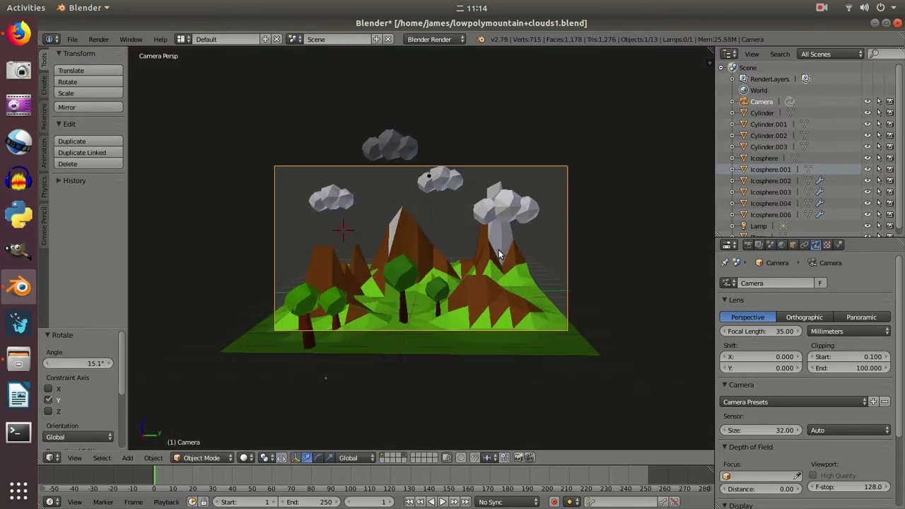
key(KP_0)
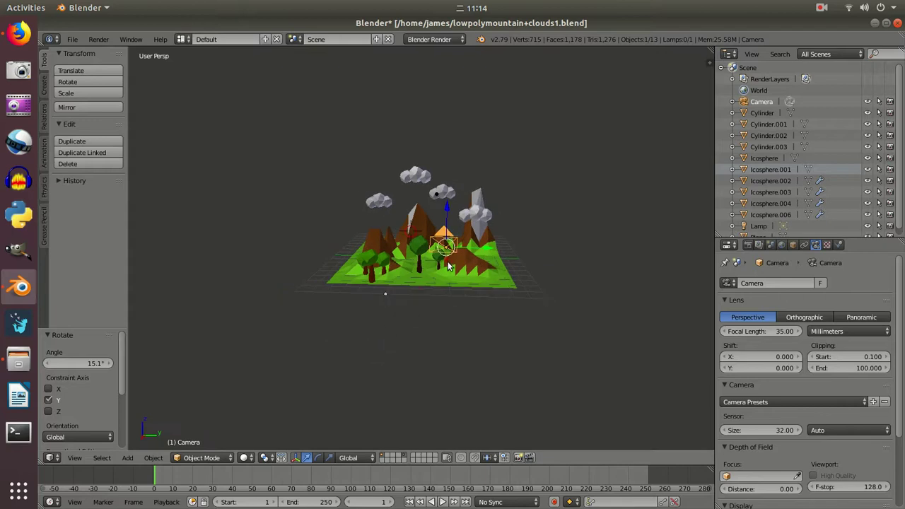
middle_drag(487, 257, 453, 286)
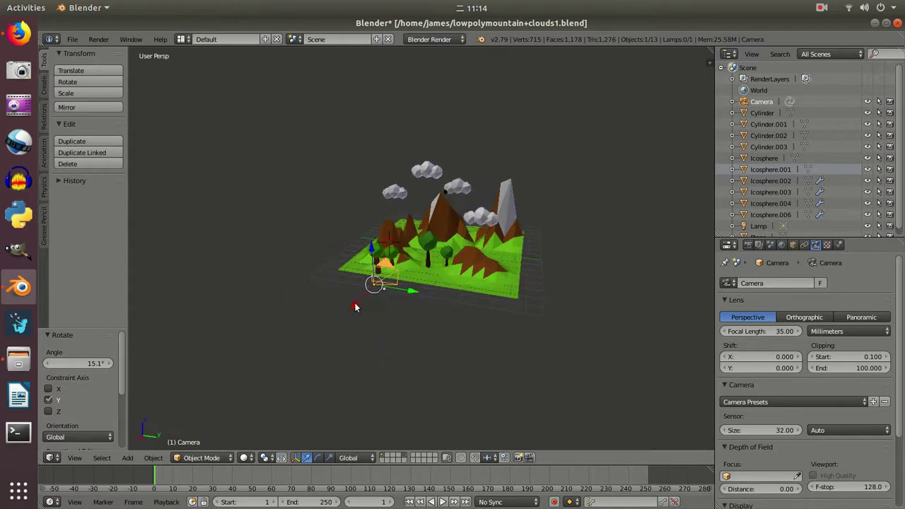
Shift the camera along X and make a test render of the camera view.
key(g)
key(x)
click(338, 320)
key(KP_0)
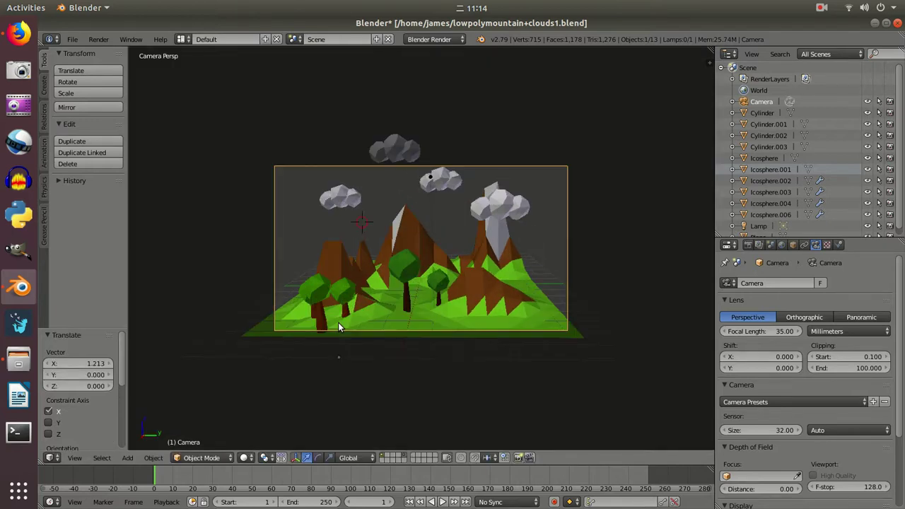
key(F12)
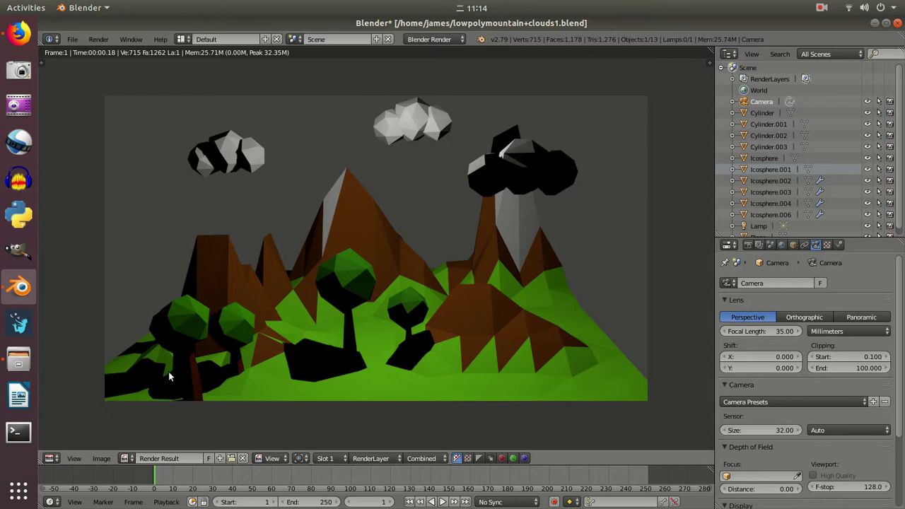
key(F12)
key(Escape)
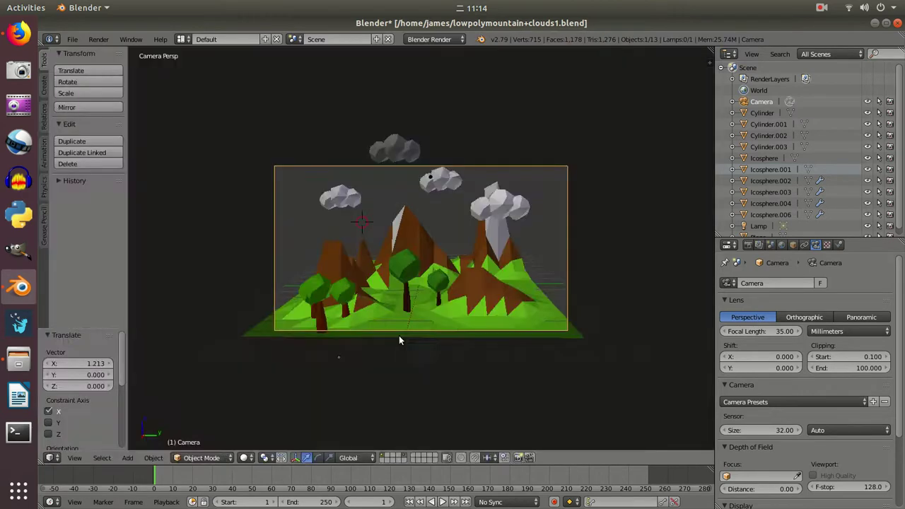
Nudge the camera 0.409 along X and check the framing through the camera.
key(KP_0)
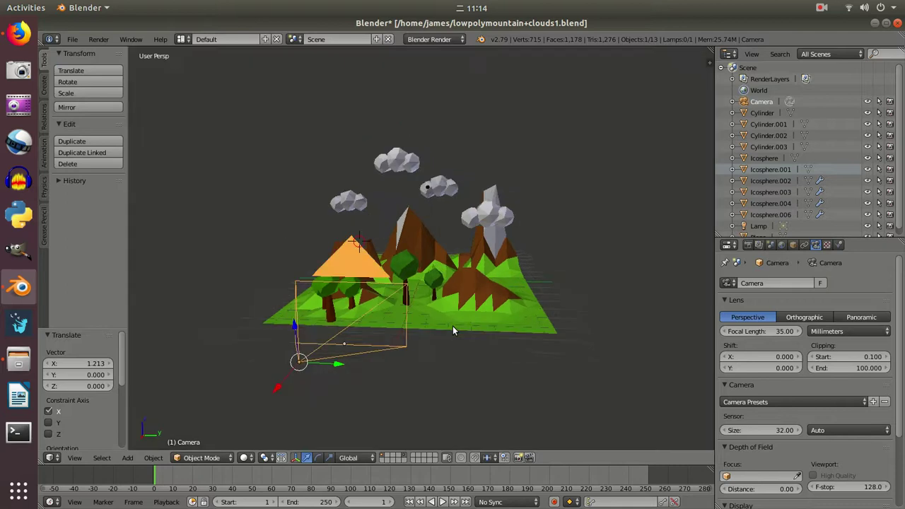
key(g)
key(x)
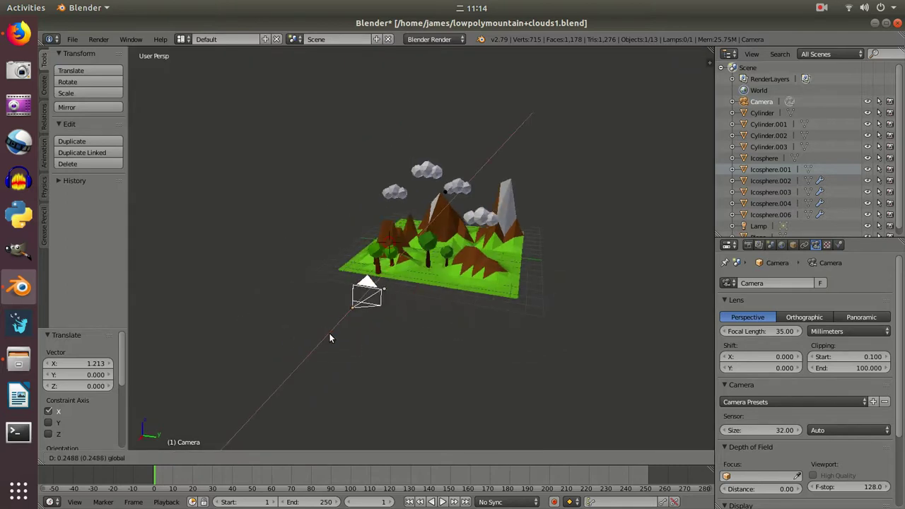
click(330, 333)
key(KP_0)
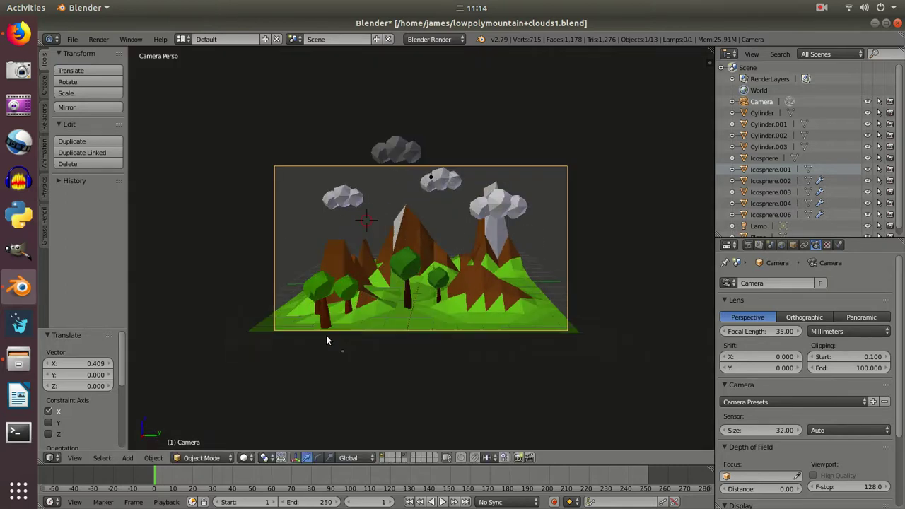
key(KP_0)
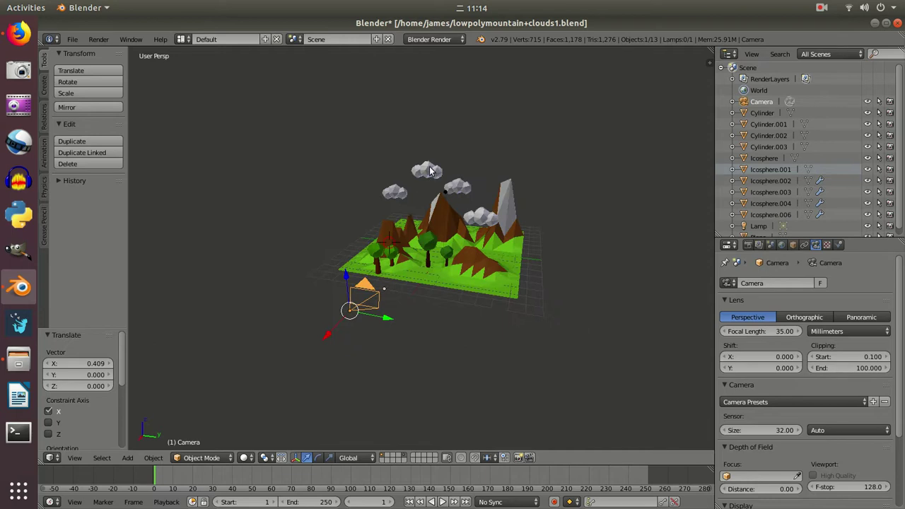
Lower cloud Icosphere.004 by 1.686 along Z, test-render it, then select Icosphere.003.
right_click(429, 172)
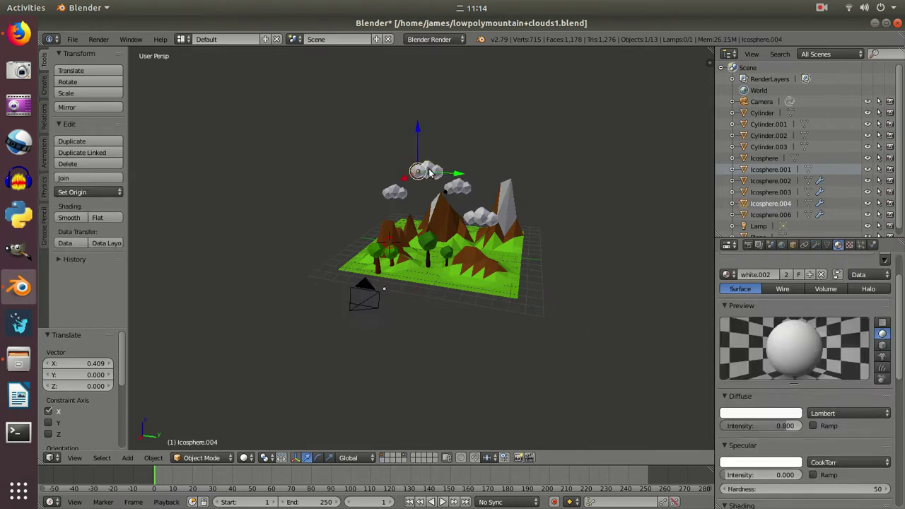
key(g)
key(z)
click(420, 157)
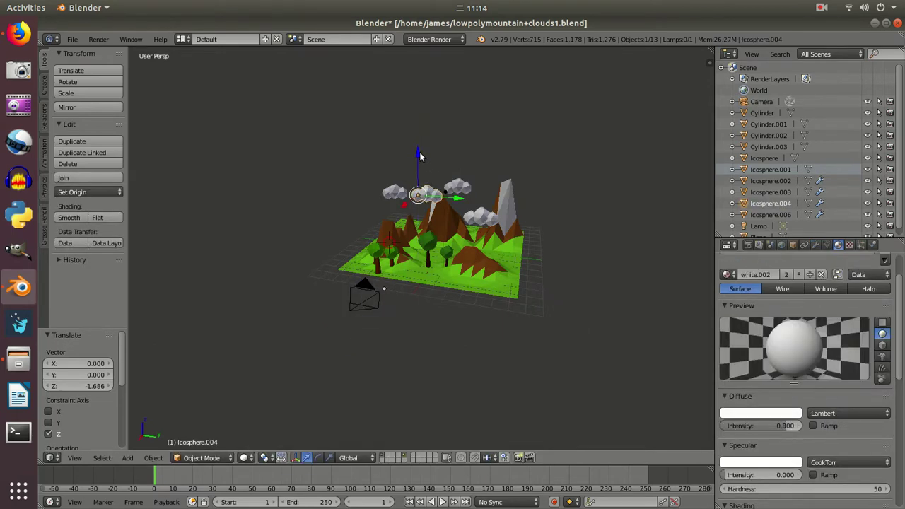
key(F12)
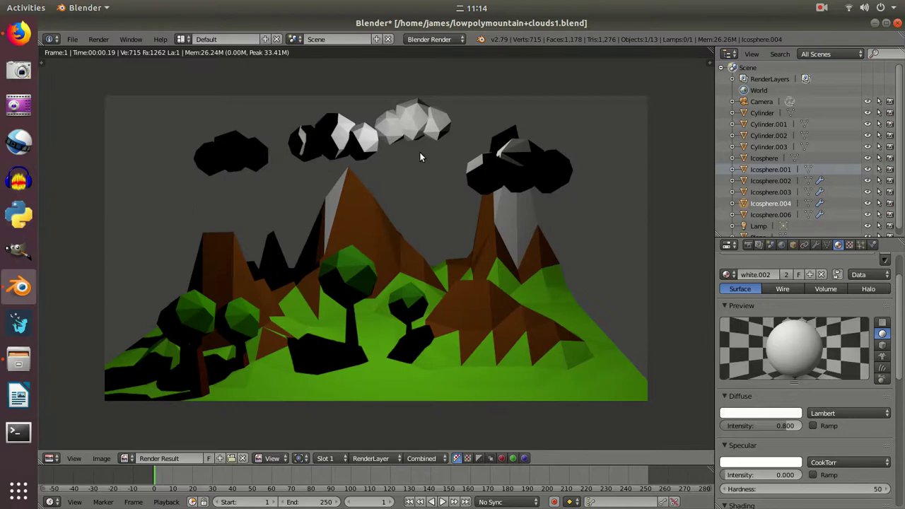
key(Escape)
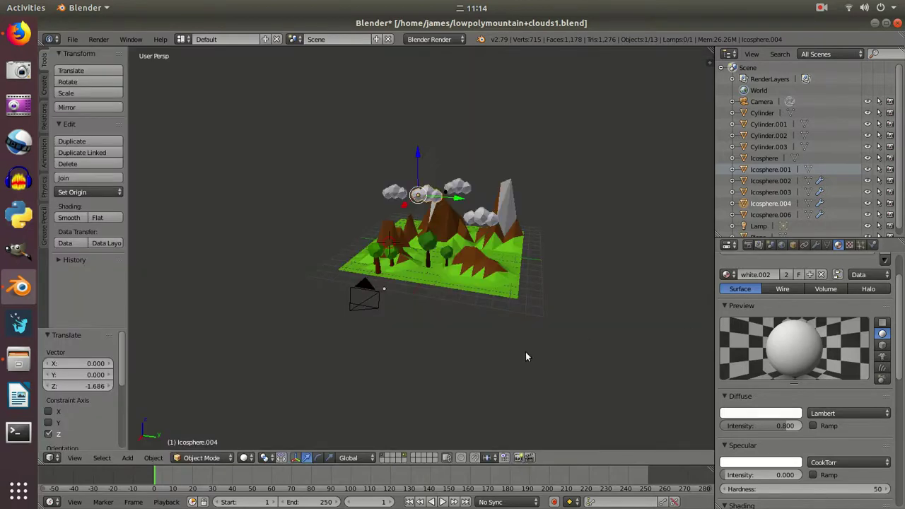
right_click(445, 196)
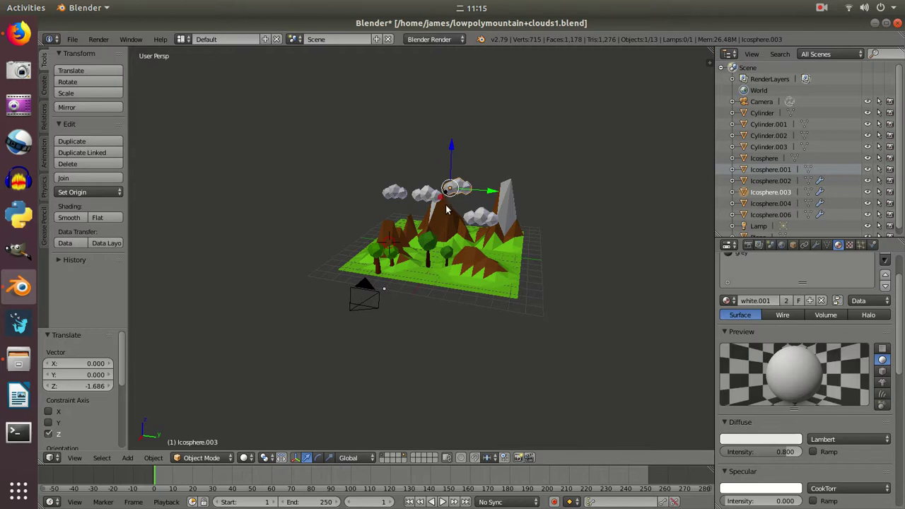
Shift the lamp along X, move it 3.790 along Y, and render to preview lighting.
click(758, 227)
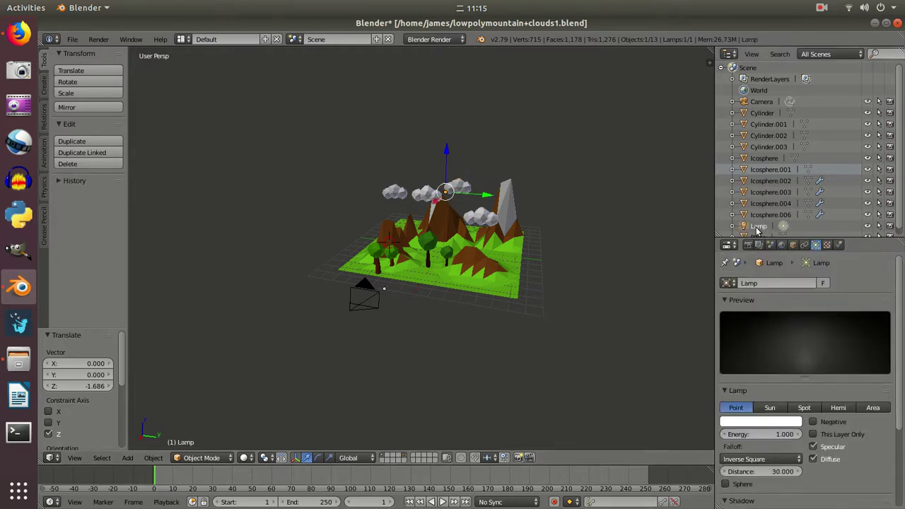
key(g)
key(x)
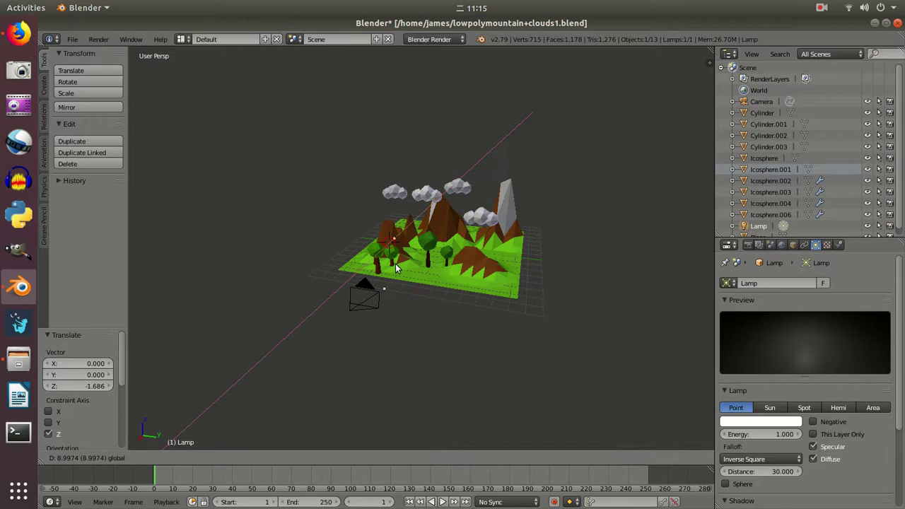
click(396, 268)
key(g)
key(y)
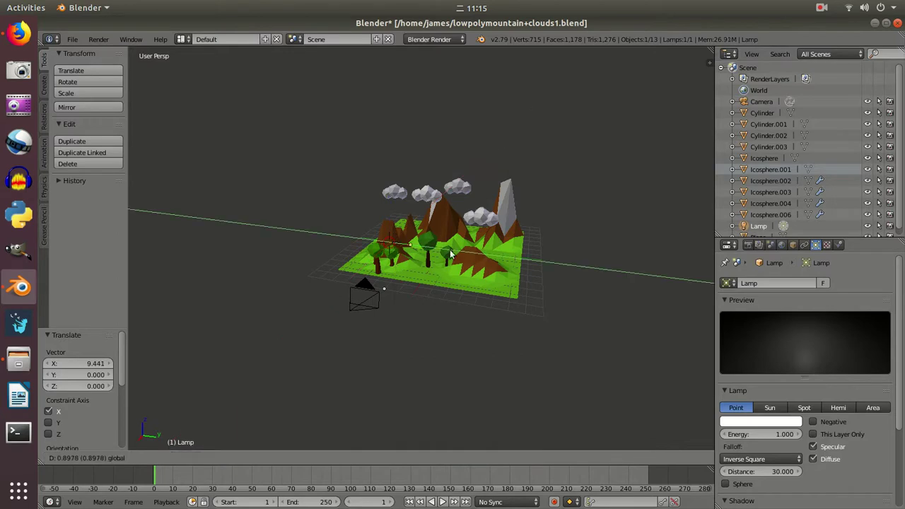
click(522, 275)
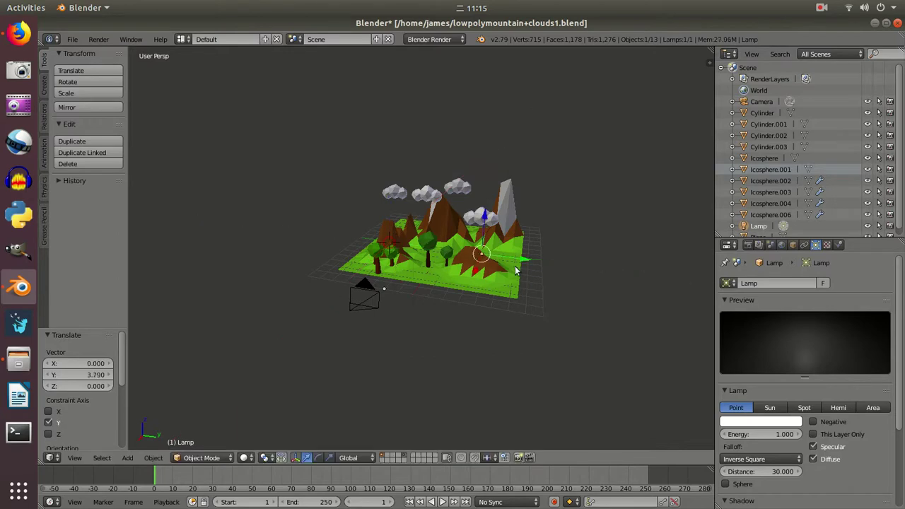
key(F12)
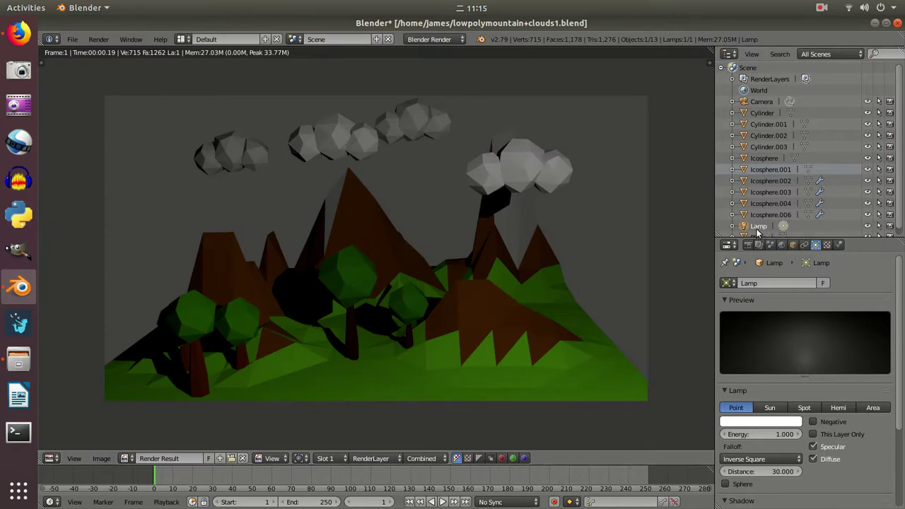
Make the lamp a Sun with an orange light colour and re-render the scene.
click(781, 280)
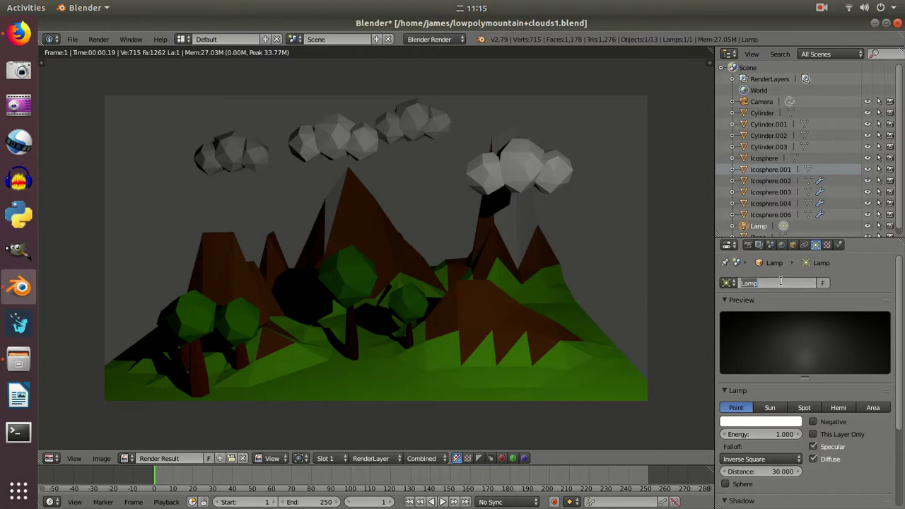
click(770, 409)
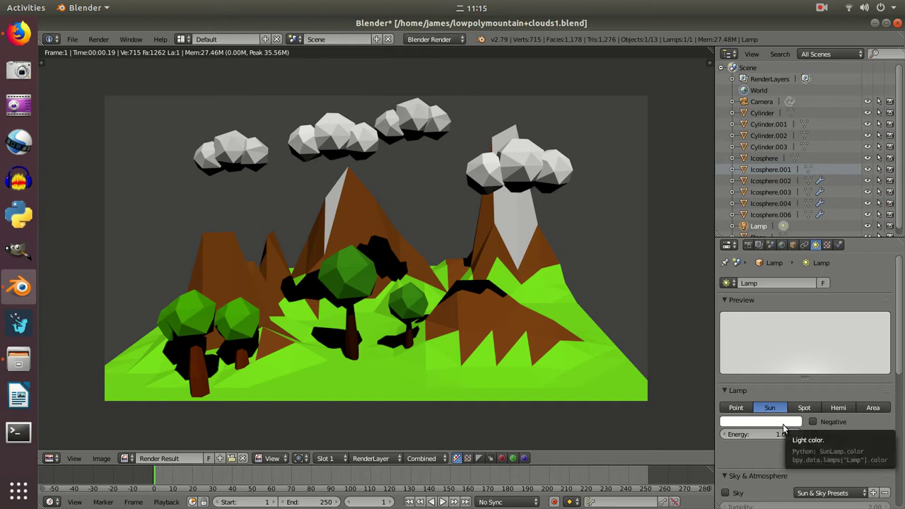
click(783, 422)
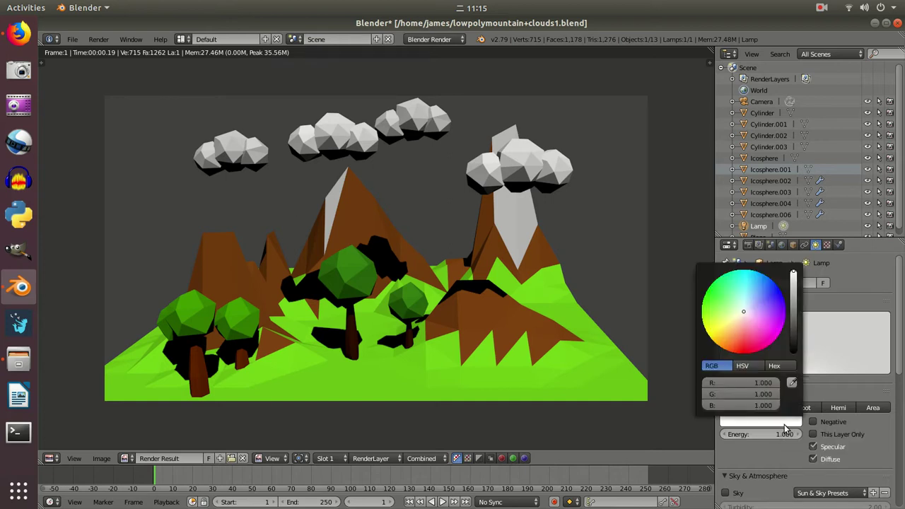
drag(744, 314, 721, 338)
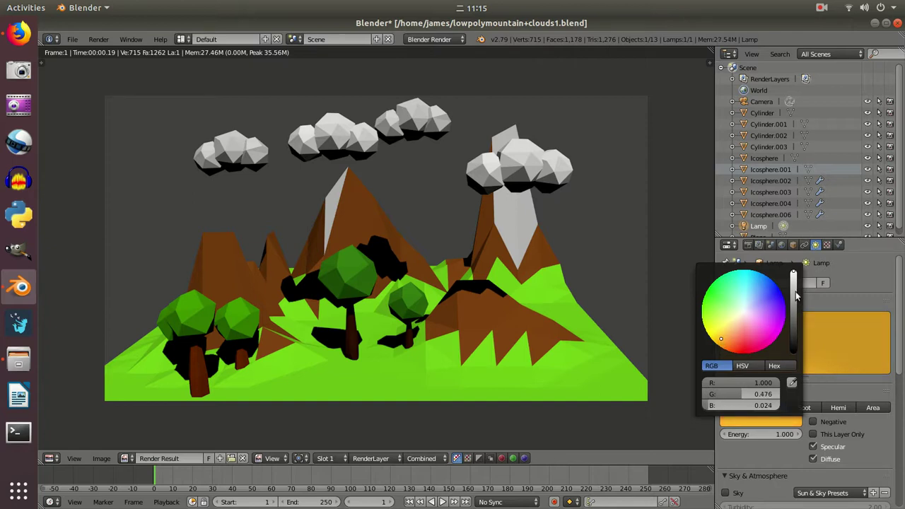
click(793, 284)
mouse_move(793, 283)
mouse_down()
mouse_move(793, 301)
mouse_move(793, 274)
mouse_up()
click(836, 390)
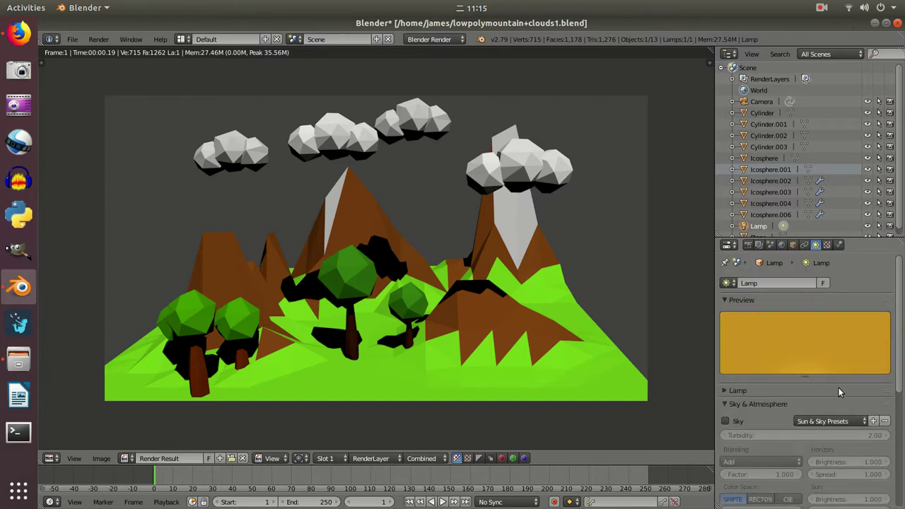
key(F12)
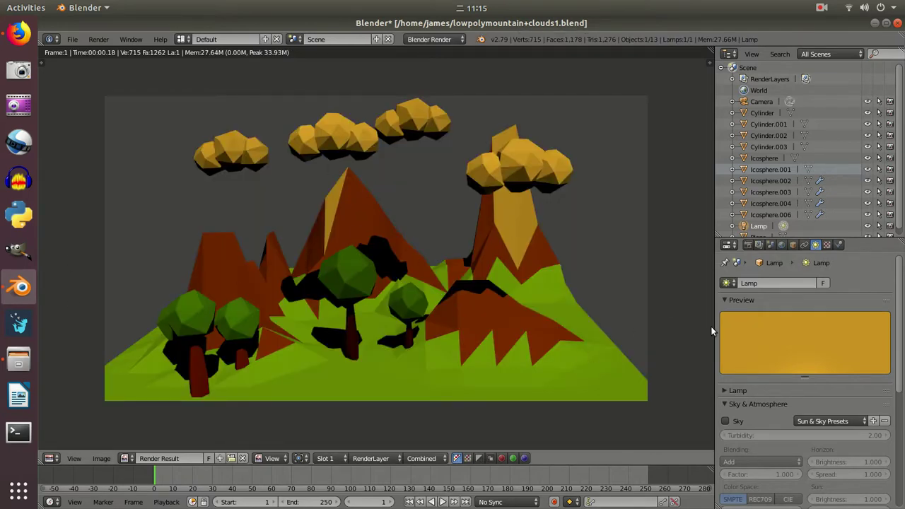
Change the sun's colour from orange to a pale yellow on the colour wheel.
click(724, 389)
click(769, 422)
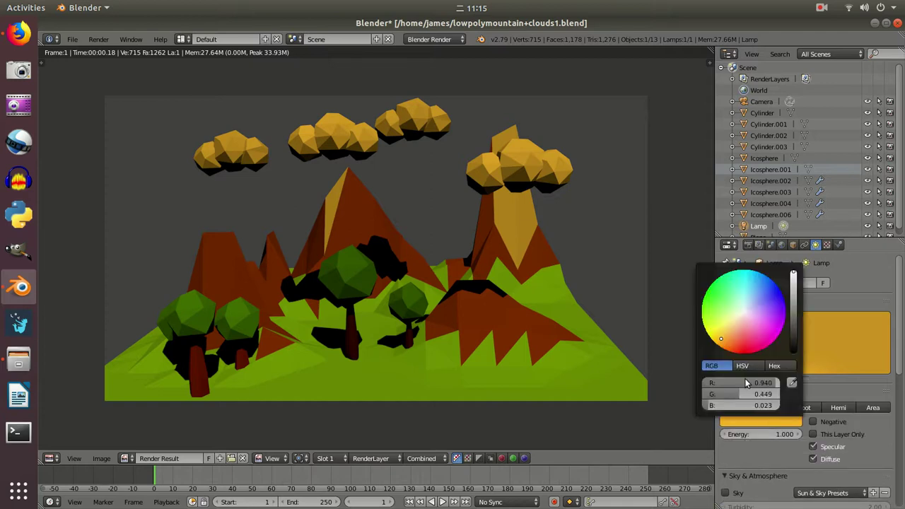
click(718, 337)
drag(718, 337, 728, 324)
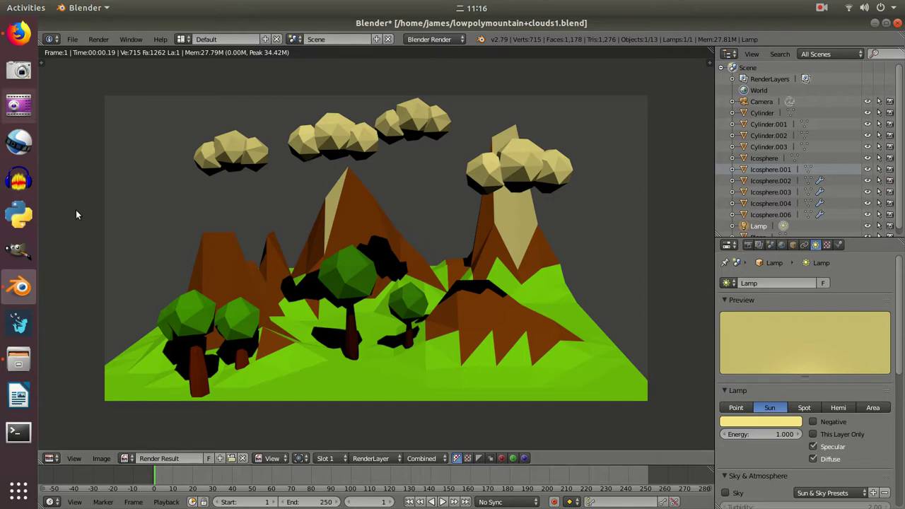
Turn on Blend Sky in the World settings and make the horizon colour dark blue.
click(782, 245)
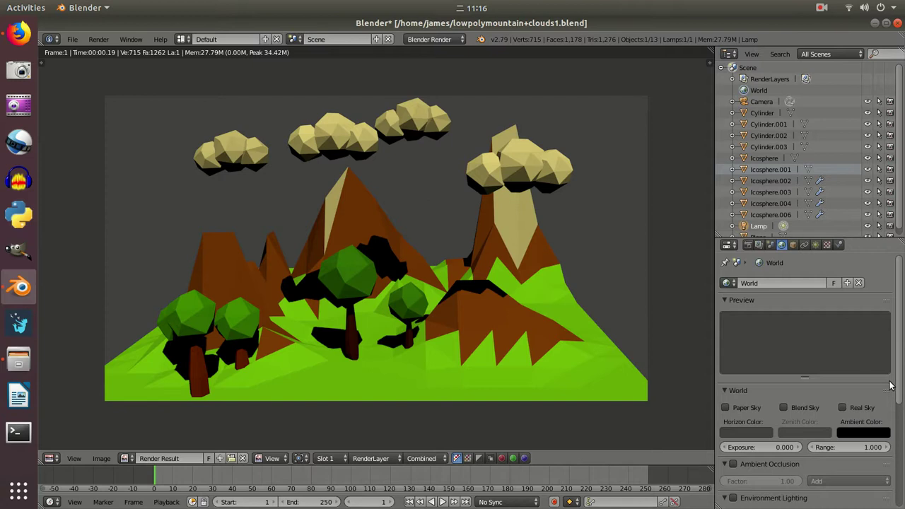
click(784, 408)
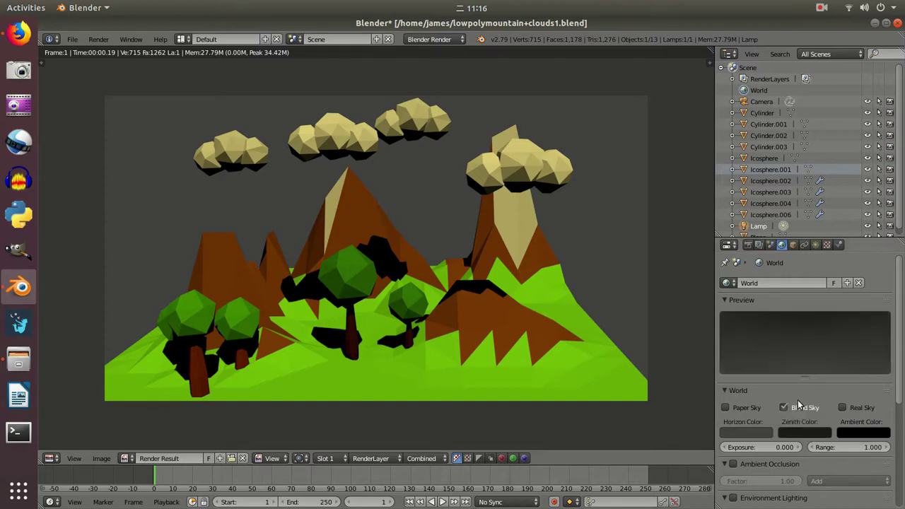
scroll(798, 401, down, 3)
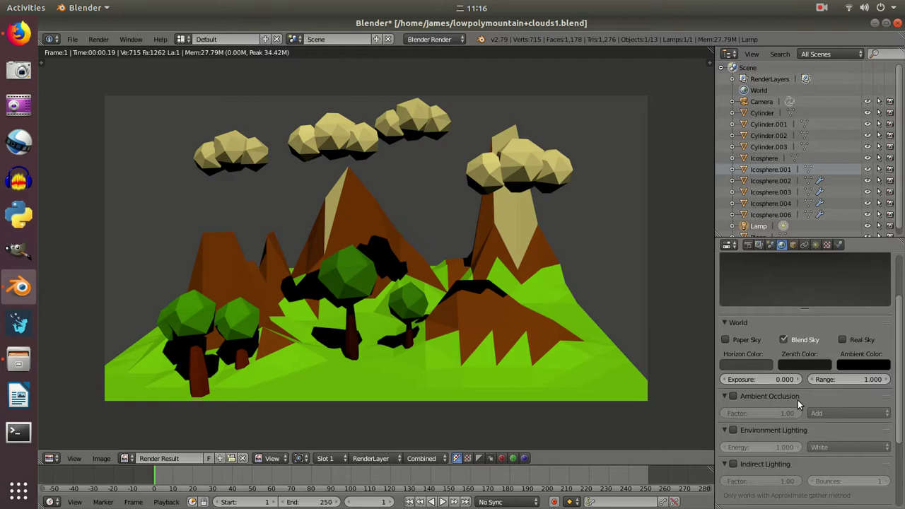
click(745, 364)
drag(799, 258, 795, 236)
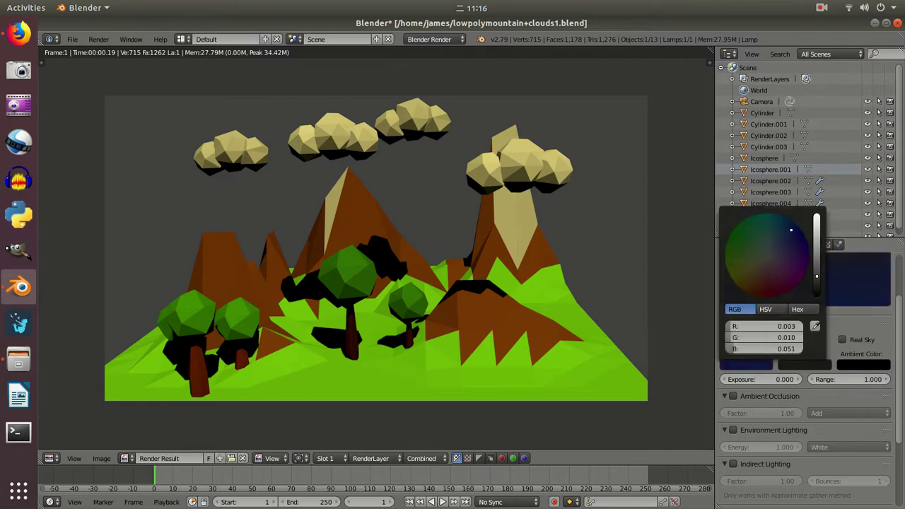
Enable ambient occlusion, set its factor to 0.7, and re-render the scene.
click(734, 396)
key(F12)
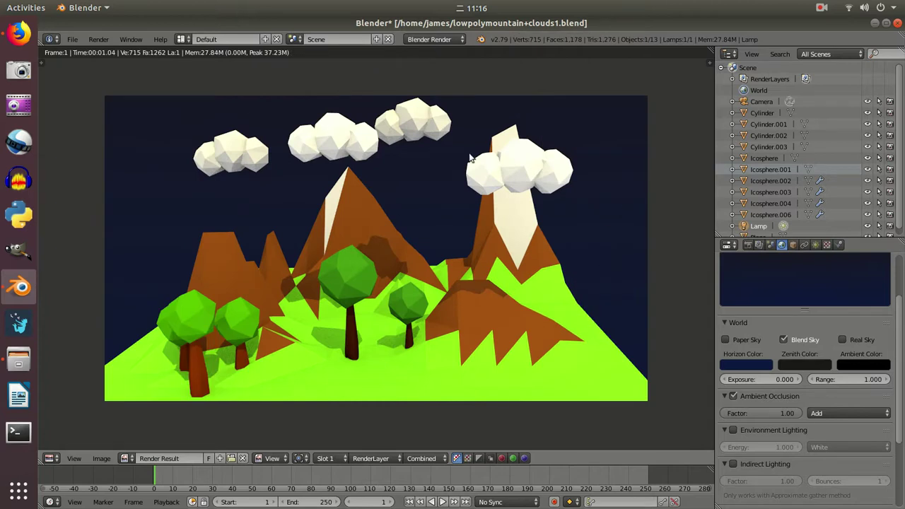
click(790, 413)
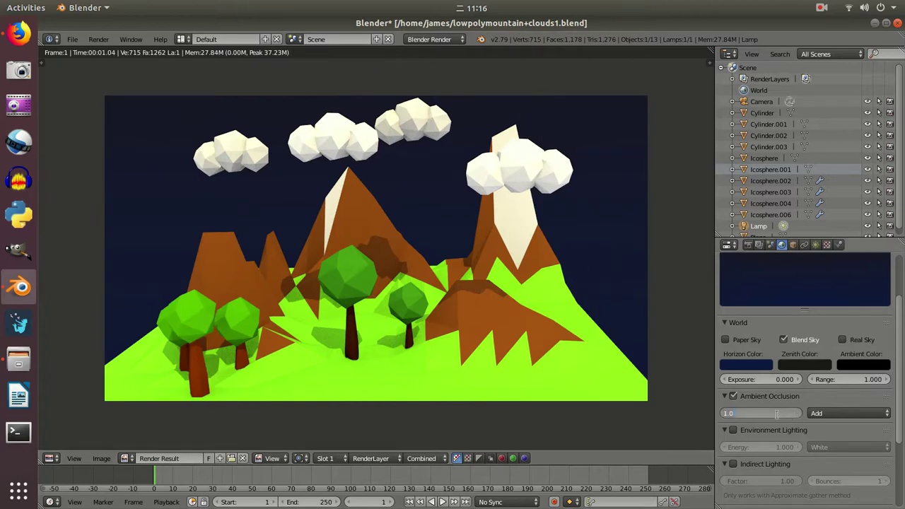
key(BackSpace)
text(0.7)
key(Return)
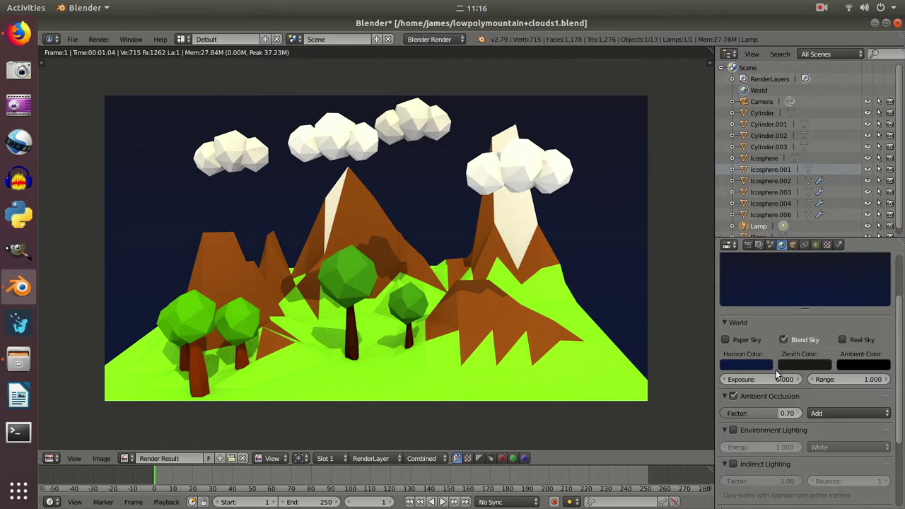
key(F12)
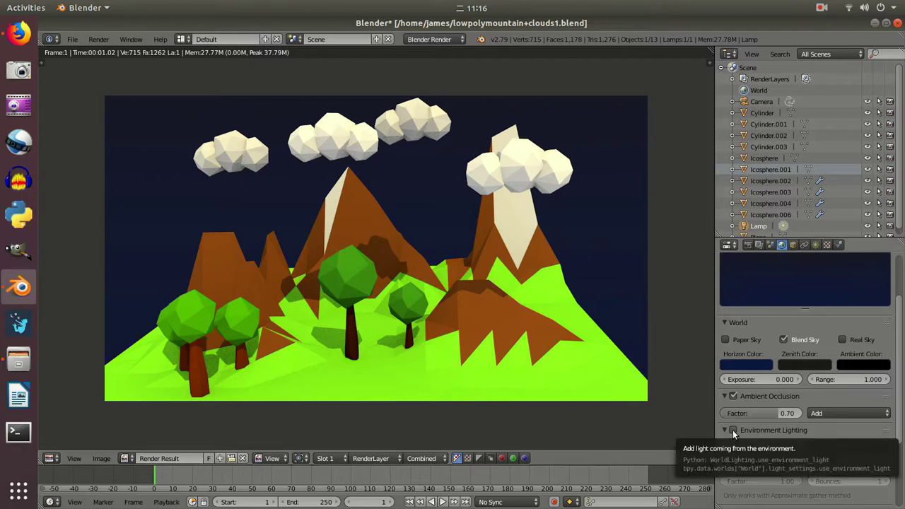
Enable environment lighting with energy 0.5 and re-render to check the softer fill light.
click(732, 430)
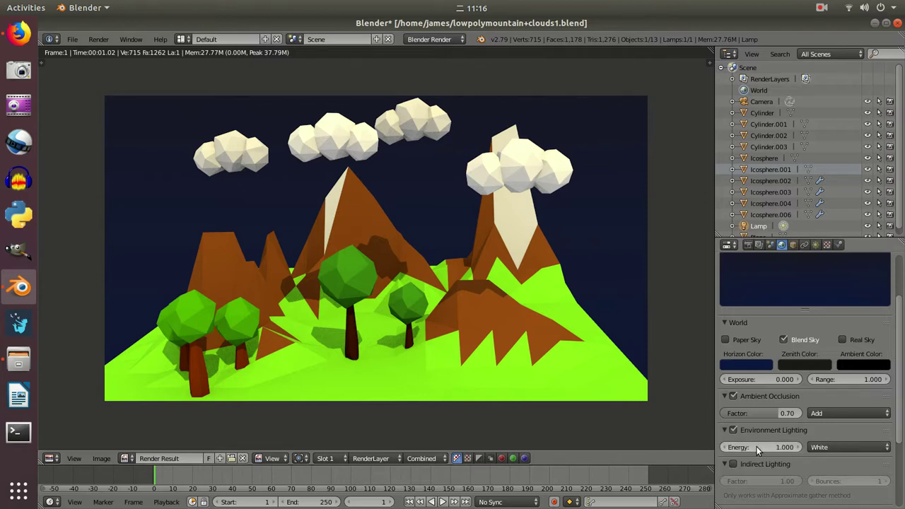
key(F12)
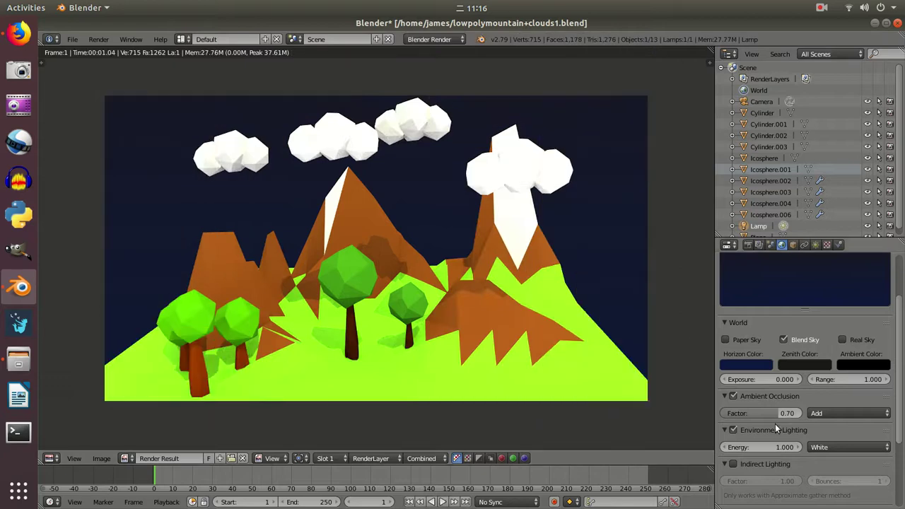
click(783, 447)
text(0.5)
key(Return)
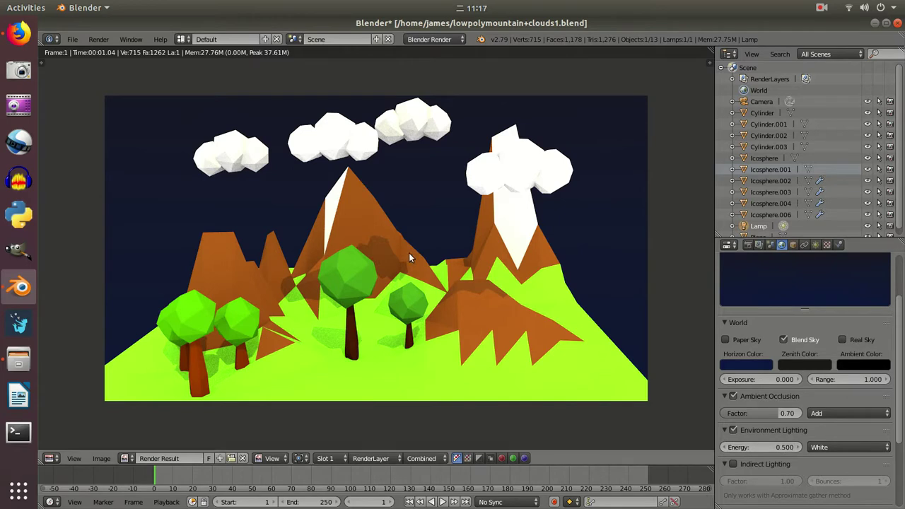
key(F12)
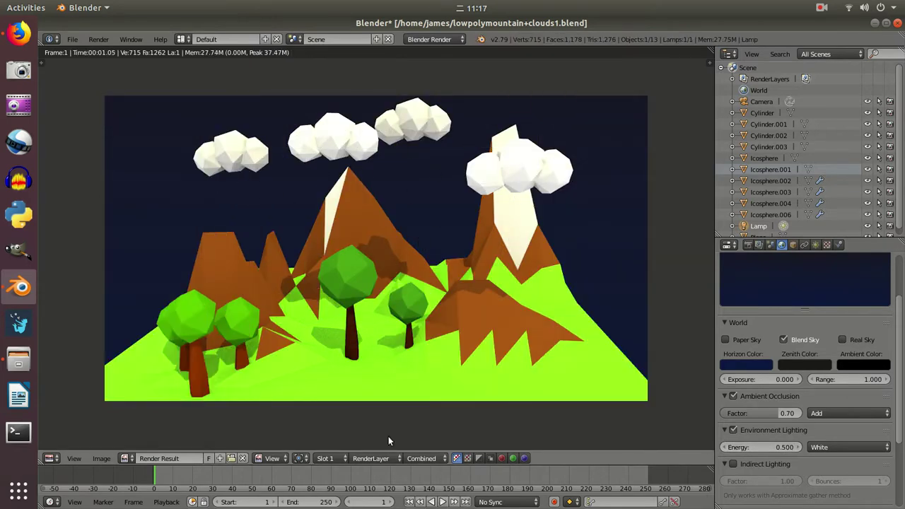
Compare renders with and without mist, leaving mist on at start 5 and depth 25.
scroll(754, 433, down, 2)
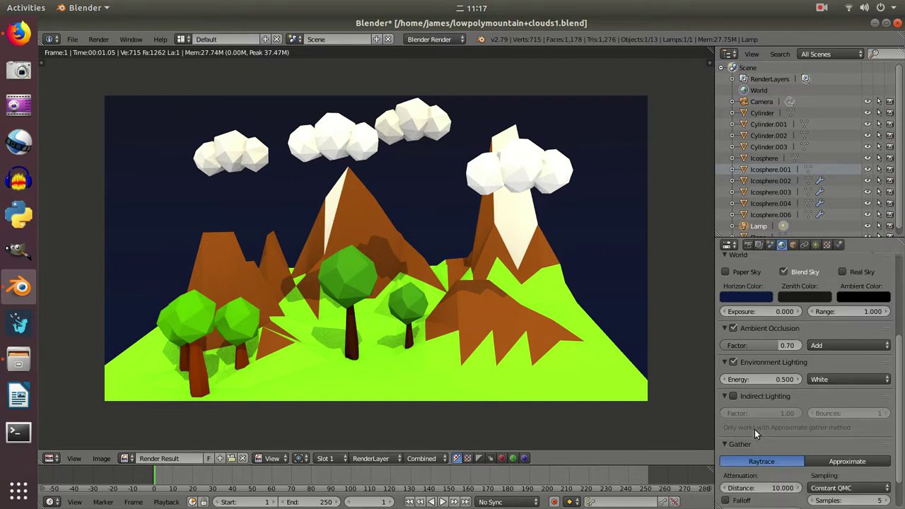
scroll(755, 433, down, 1)
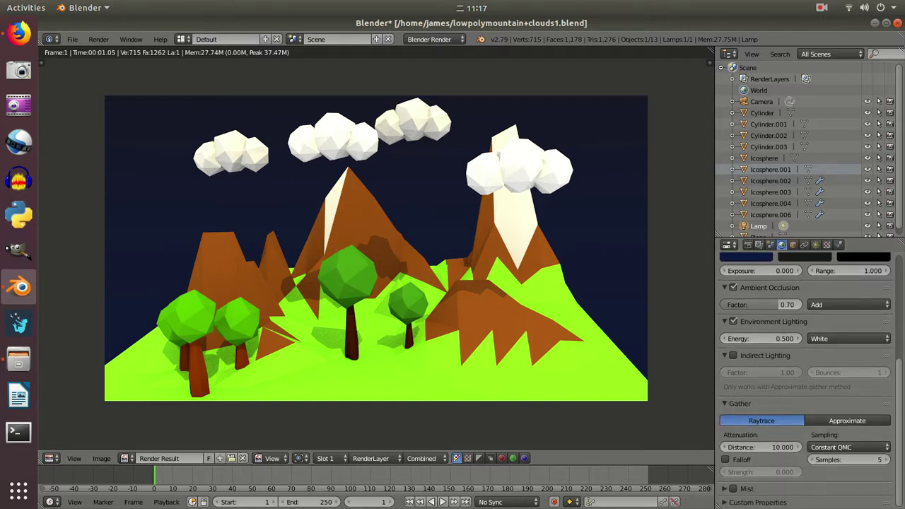
click(733, 488)
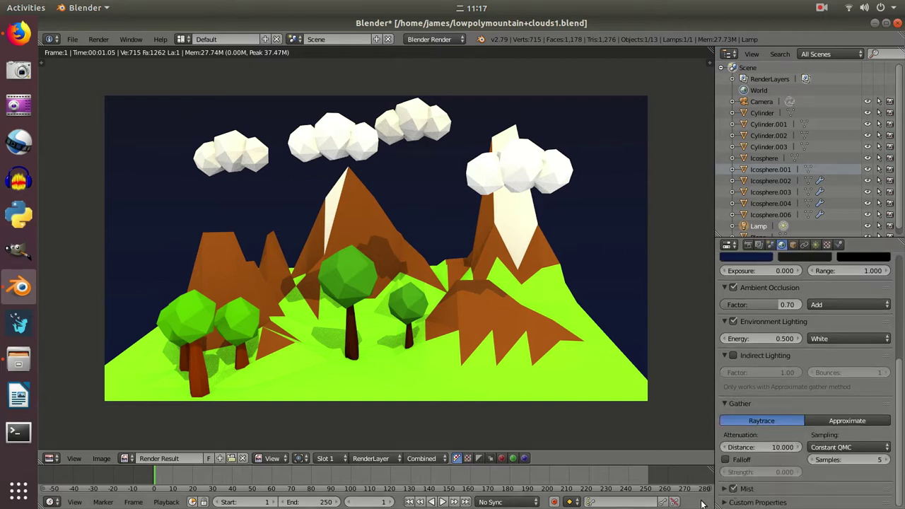
scroll(757, 425, down, 2)
key(F12)
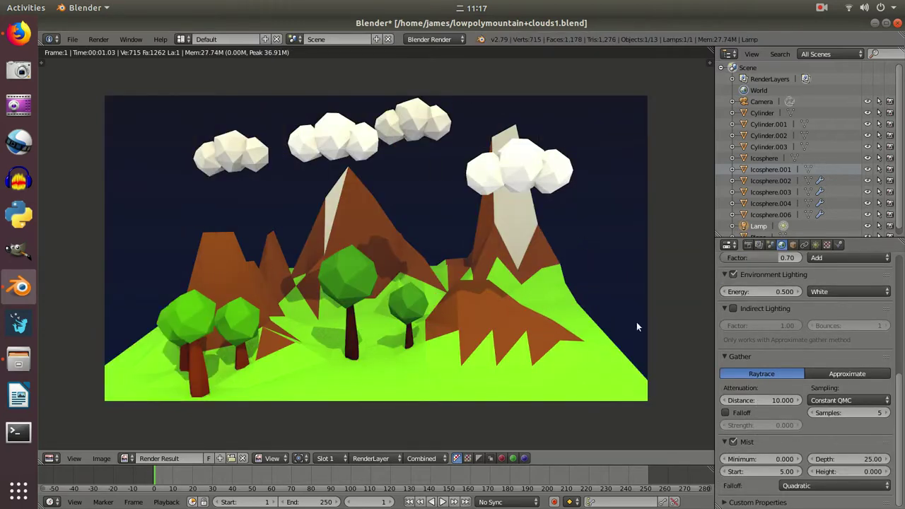
click(733, 441)
key(F12)
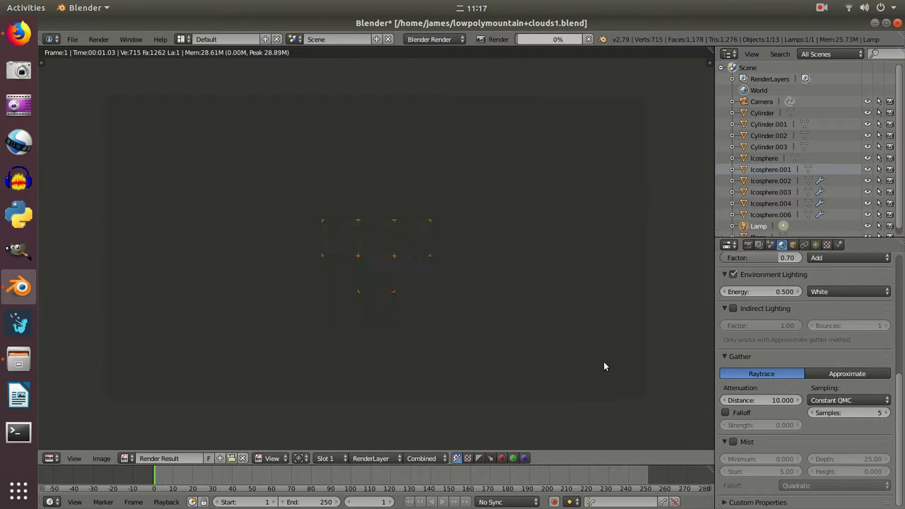
click(733, 441)
Save the scene as lowpolymountain+clouds1.blend.
click(72, 39)
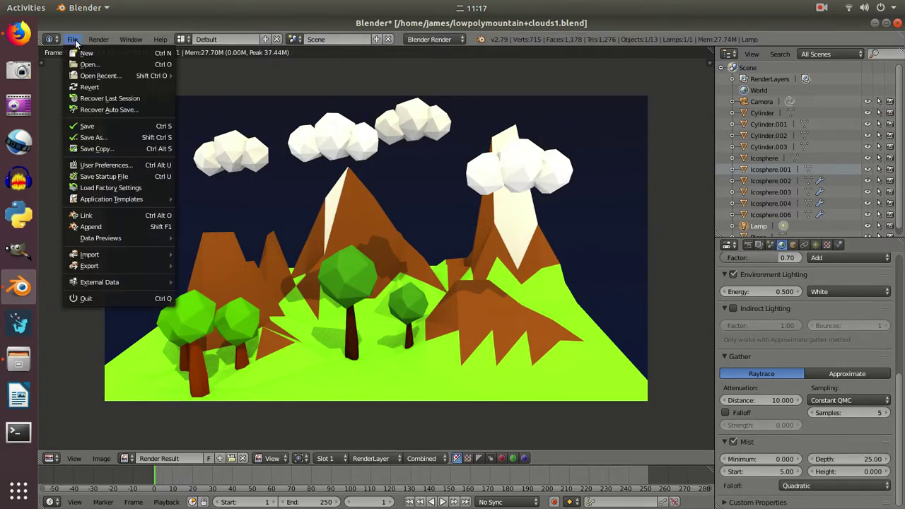
click(105, 127)
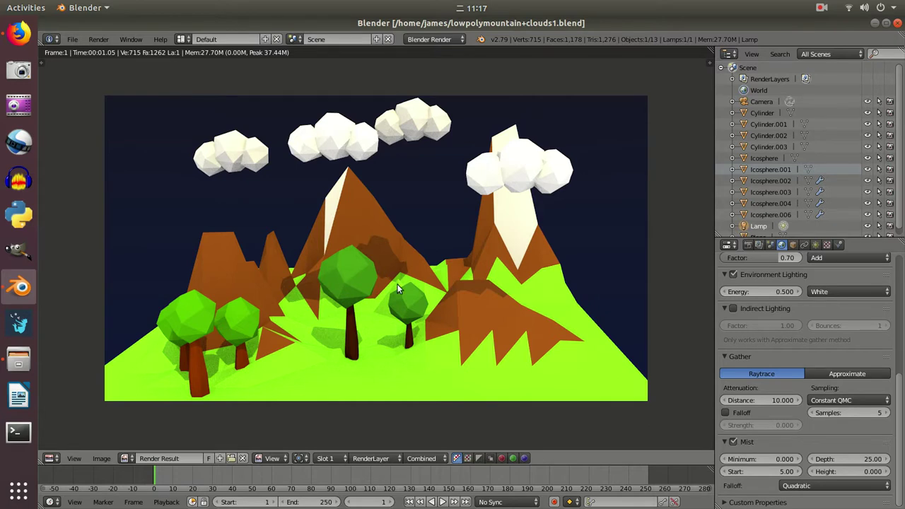
Render the final scene, then close the render result to return to the 3D viewport.
key(F12)
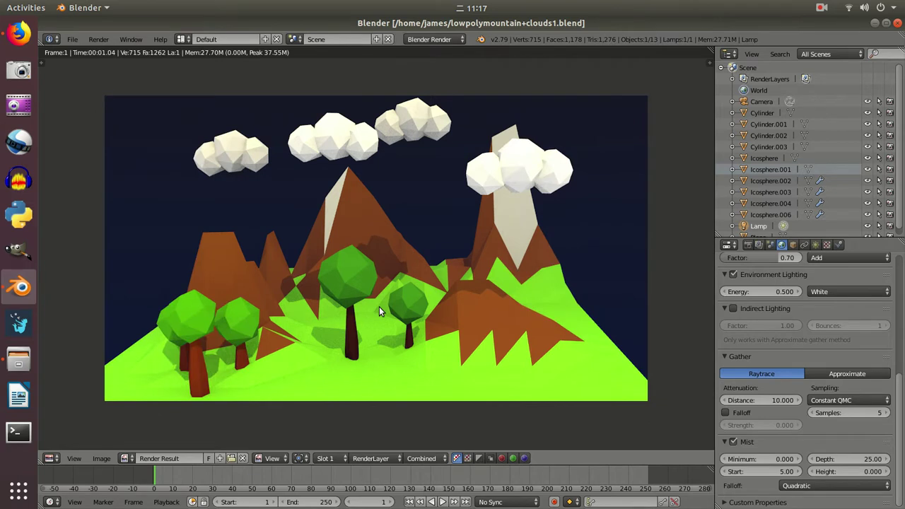
key(Escape)
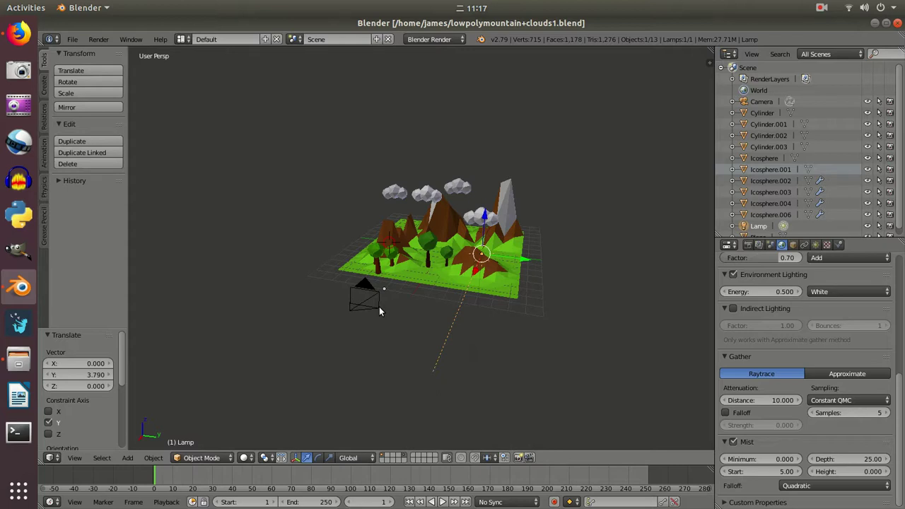
click(822, 7)
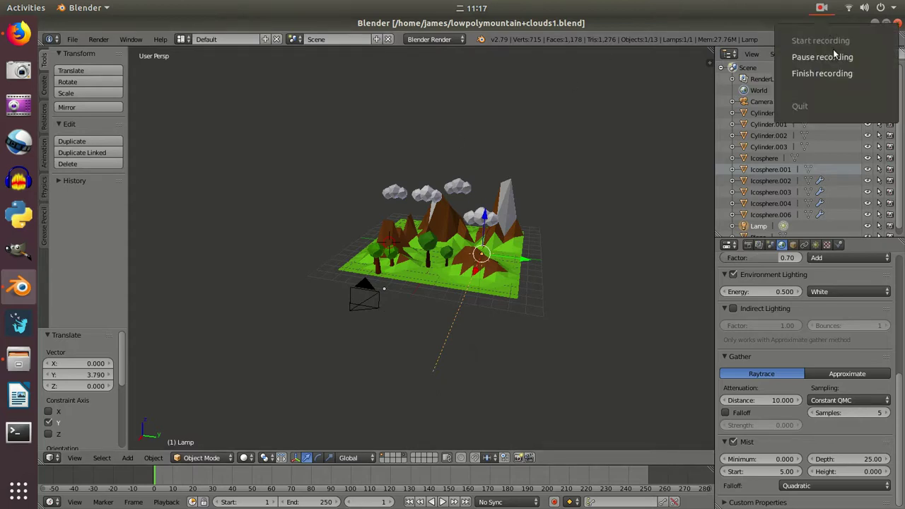